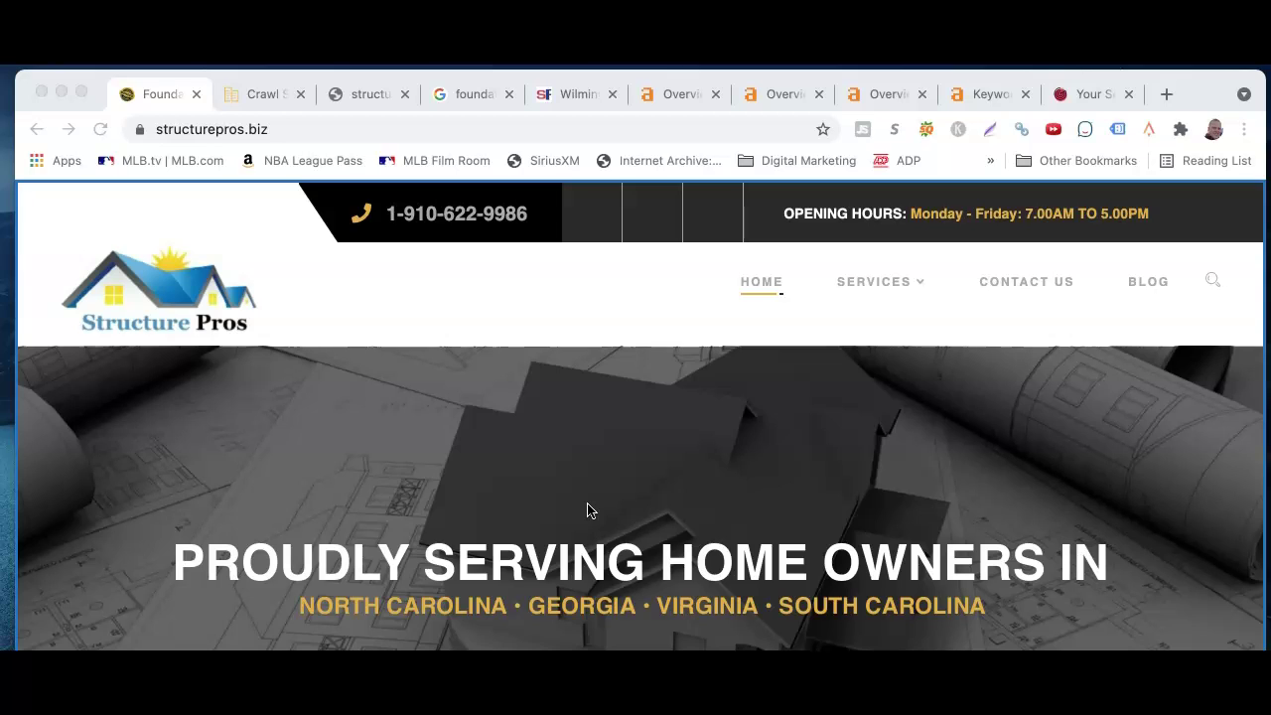
Check the company's other domains, structure-pros.com and structuralpros.com, and return to the structurepros.biz site
{"action": "left_click", "coordinate": [244, 99]}
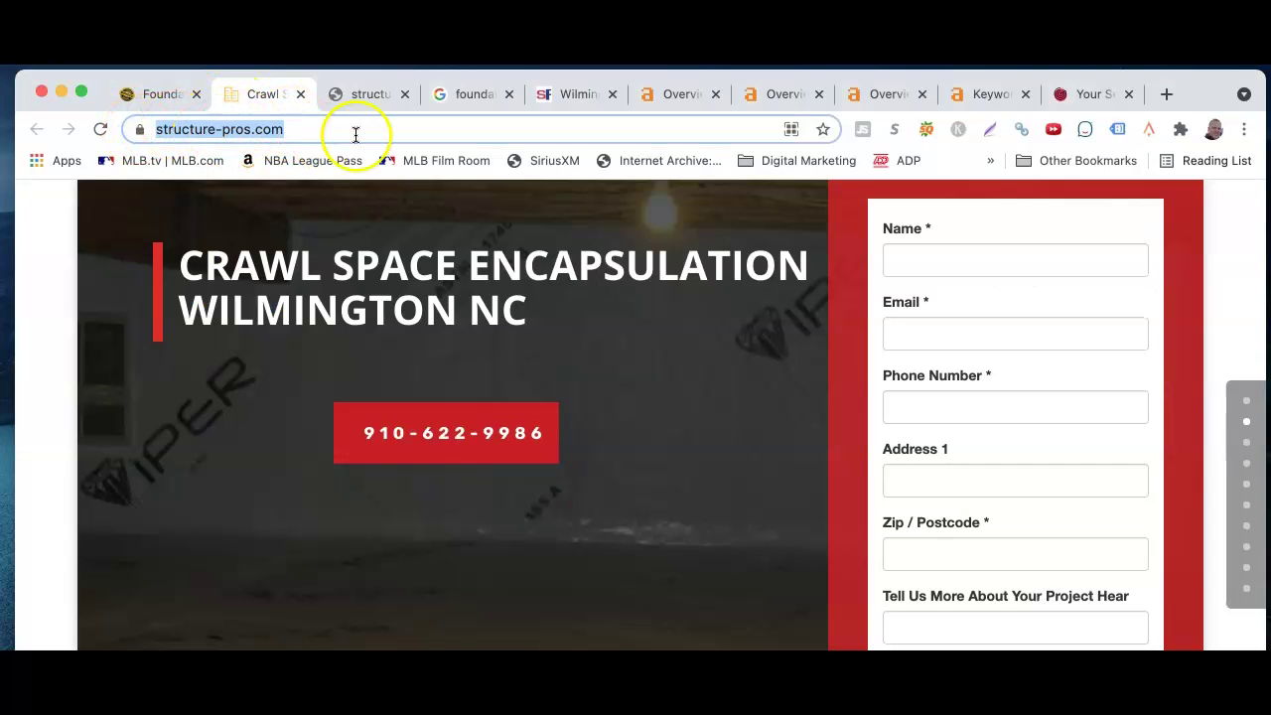
{"action": "left_click", "coordinate": [365, 98]}
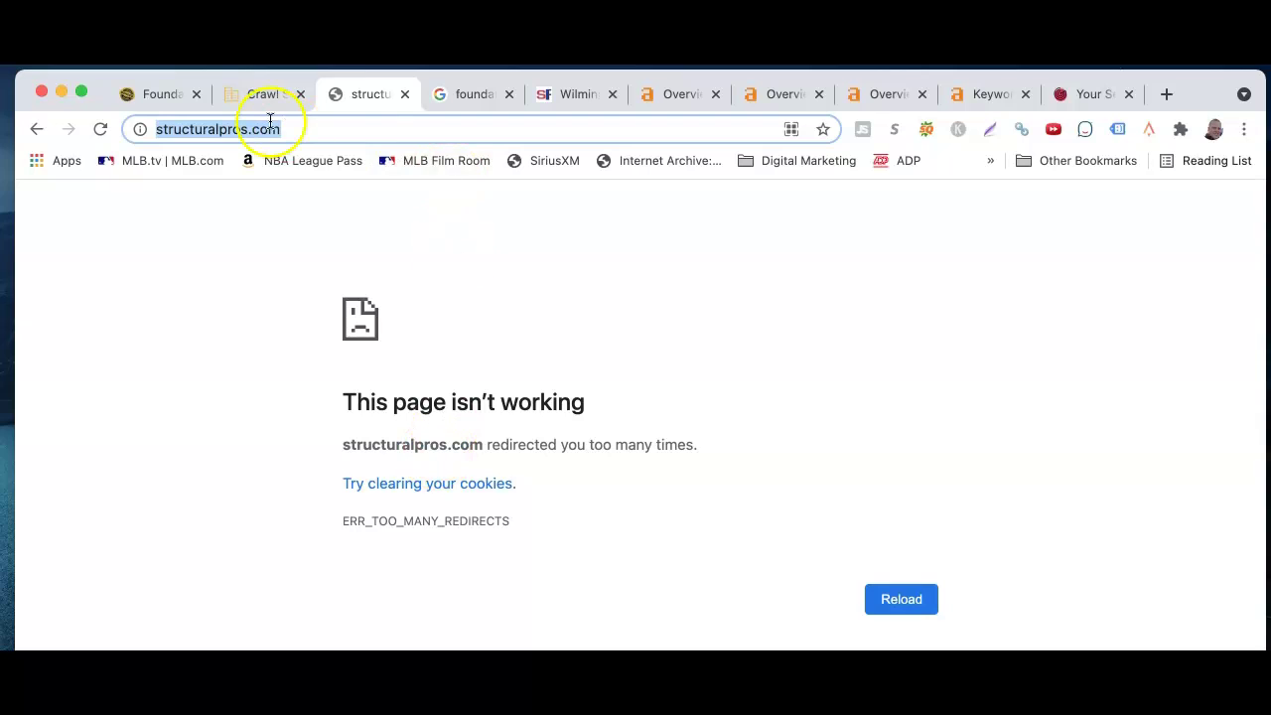
{"action": "left_click", "coordinate": [169, 109]}
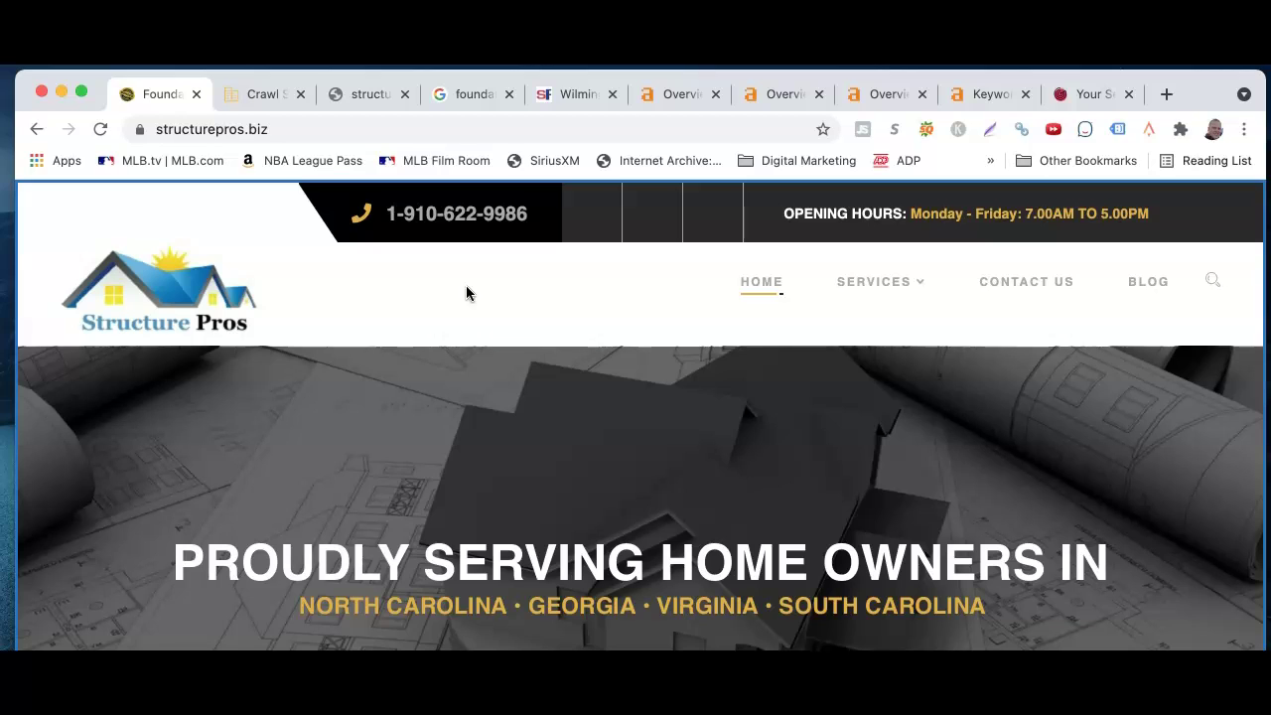
Look through the Structure Pros homepage from its banner down to the service photos and back
{"action": "scroll", "coordinate": [465, 285], "scroll_direction": "down", "scroll_amount": 10}
{"action": "scroll", "coordinate": [533, 624], "scroll_direction": "down", "scroll_amount": 15}
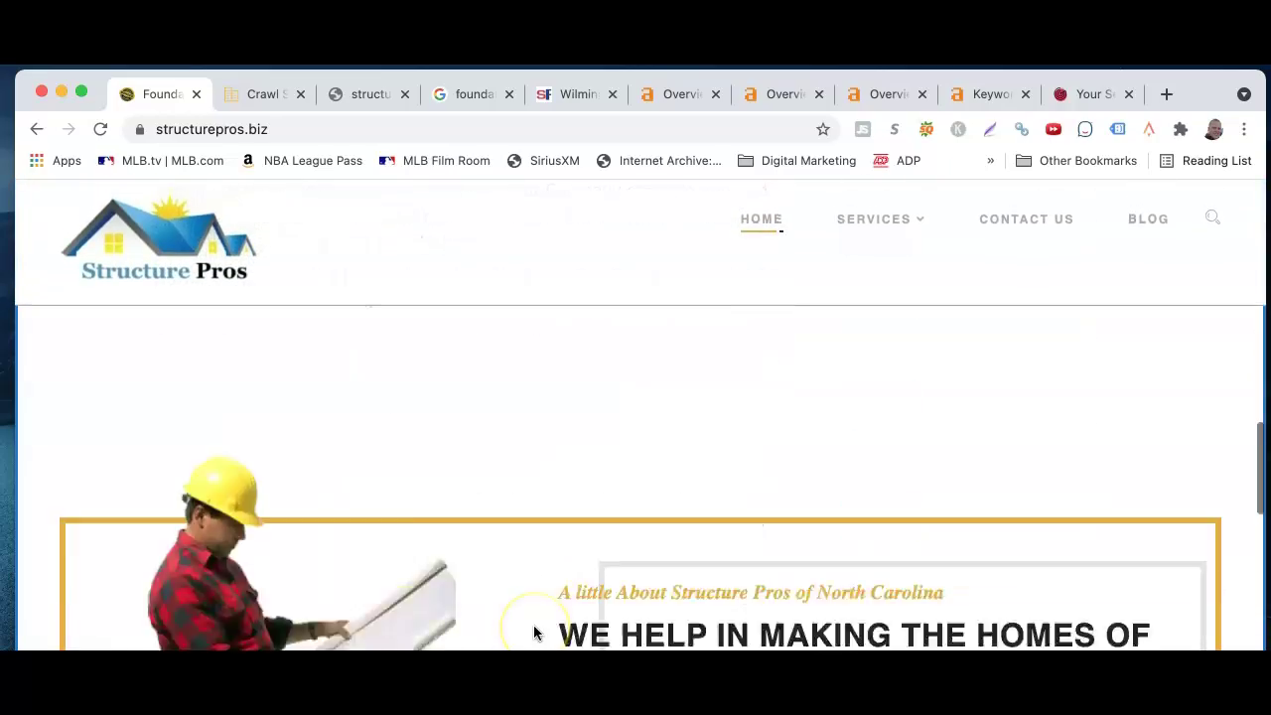
{"action": "scroll", "coordinate": [533, 625], "scroll_direction": "up", "scroll_amount": 15}
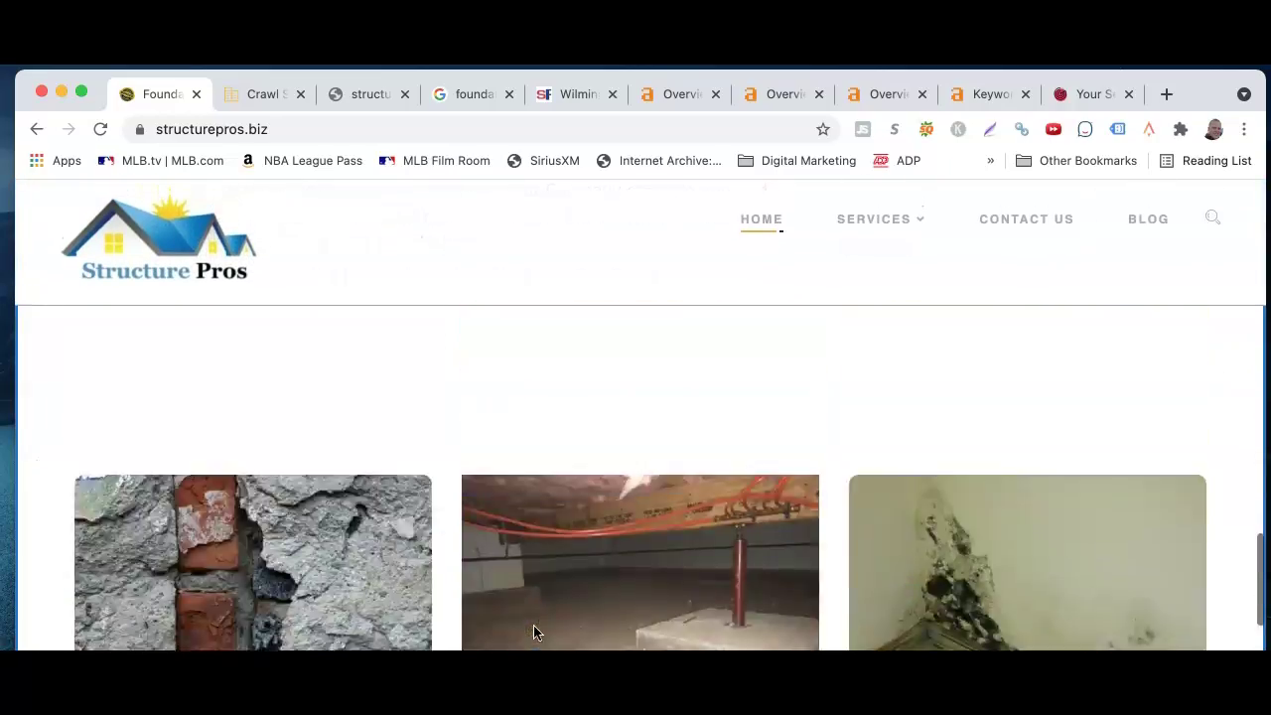
{"action": "scroll", "coordinate": [533, 624], "scroll_direction": "up", "scroll_amount": 10}
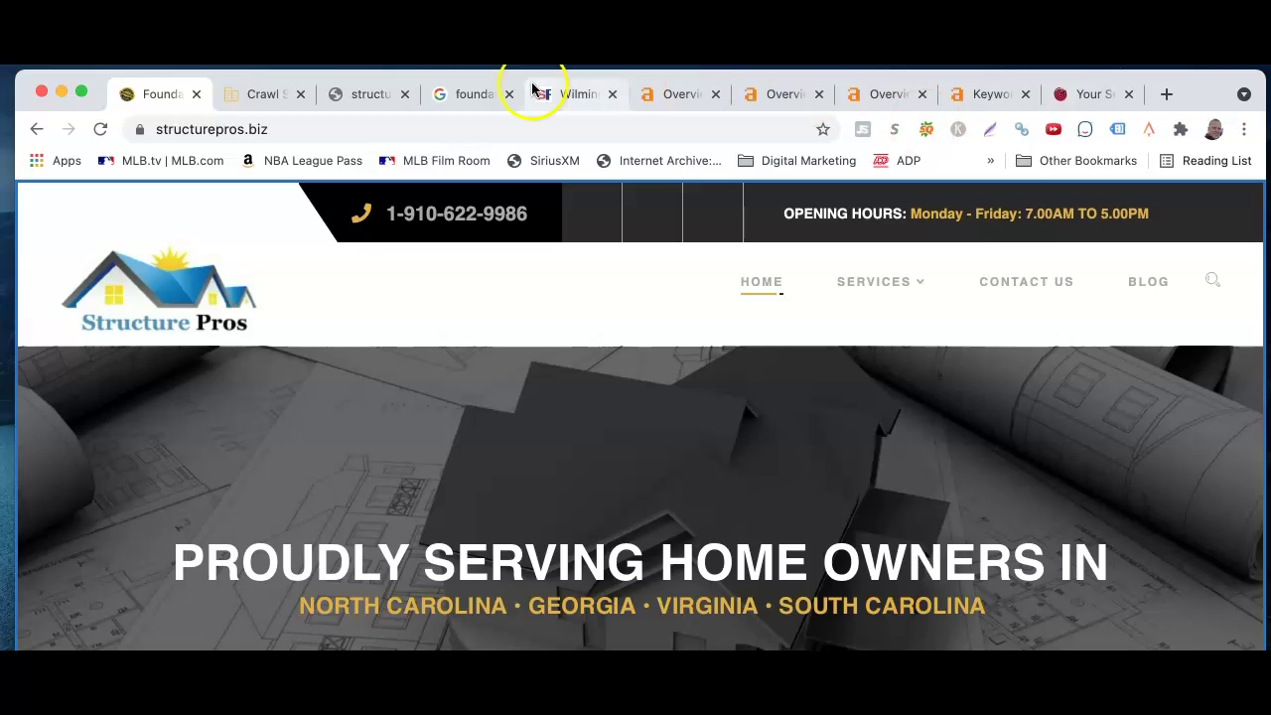
In the Google results for "foundation repair wilmington nc", view the ncfoundationrepair.com Wilmington page and return to the start of the results
{"action": "left_click", "coordinate": [466, 95]}
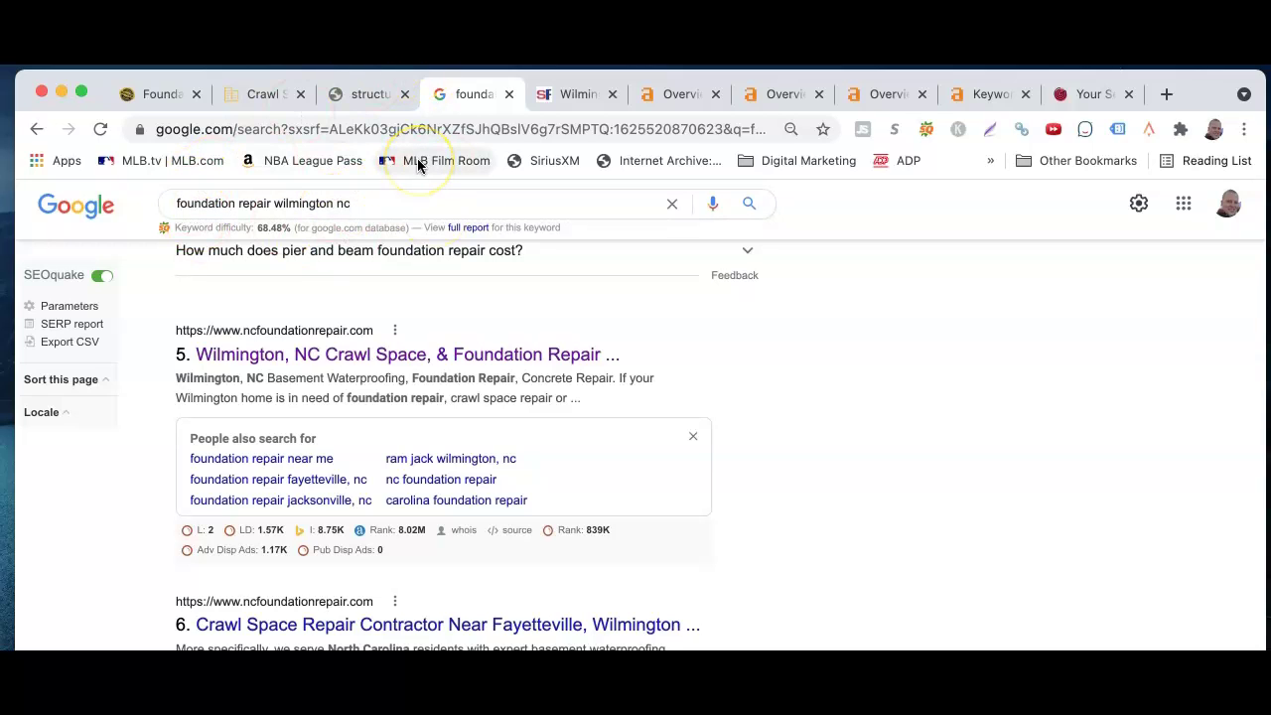
{"action": "left_click", "coordinate": [468, 361]}
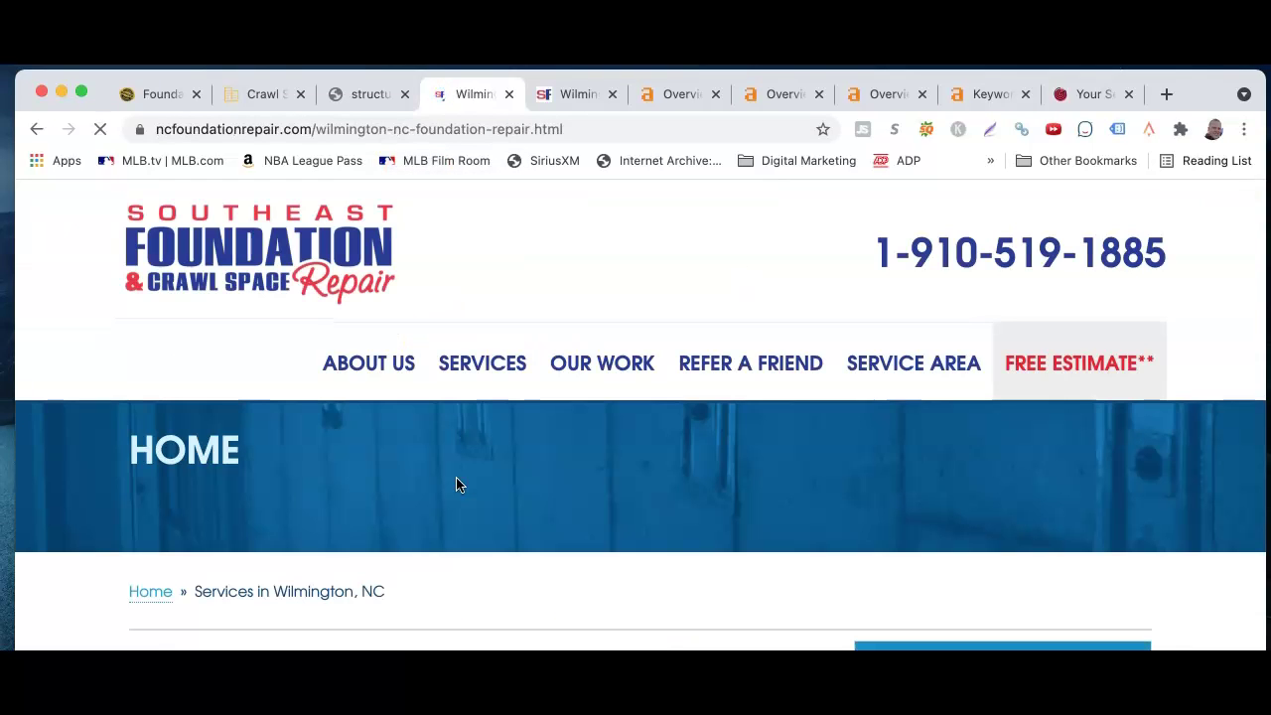
{"action": "left_click", "coordinate": [37, 129]}
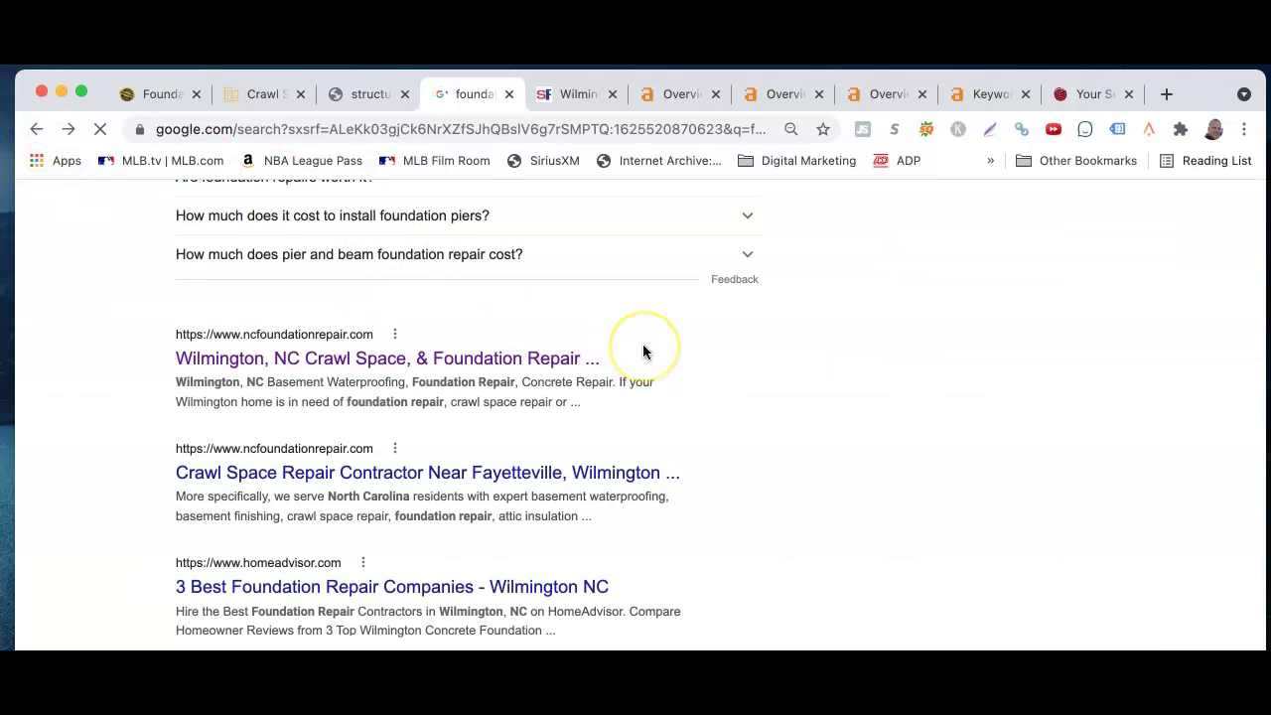
{"action": "scroll", "coordinate": [643, 352], "scroll_direction": "up", "scroll_amount": 10}
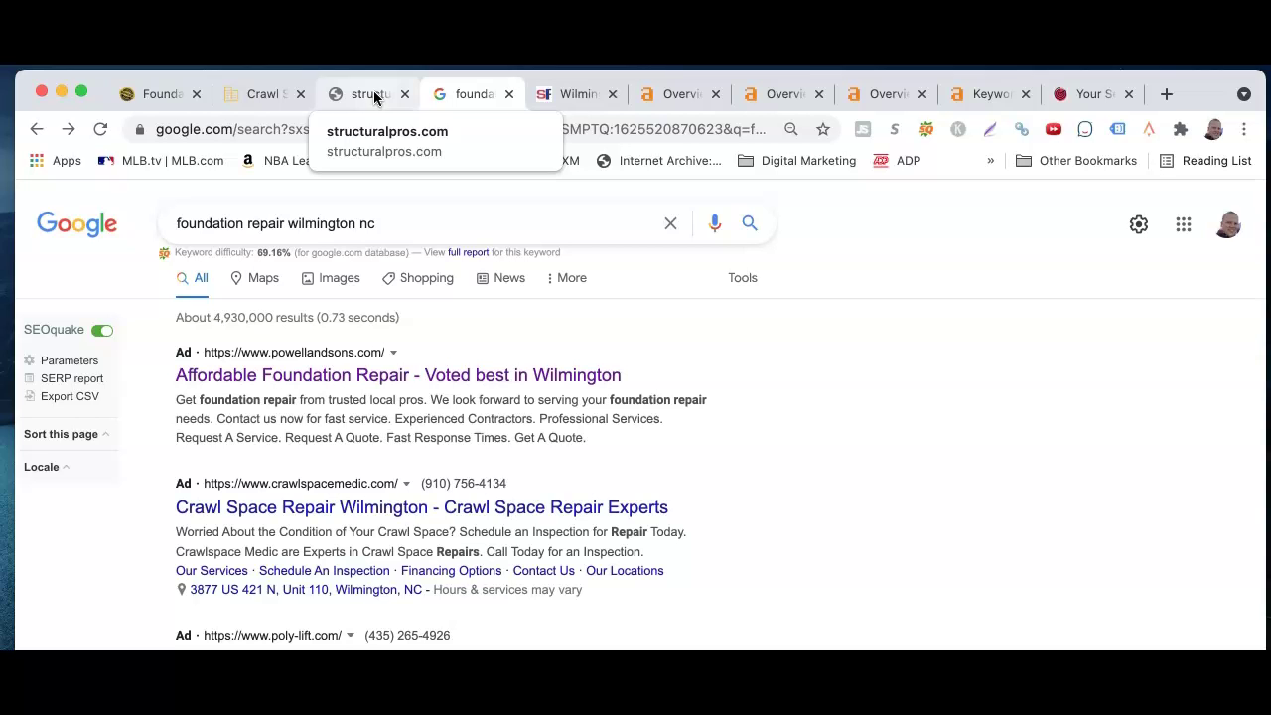
Review the about section, service list and service photos on the structurepros.biz homepage
{"action": "left_click", "coordinate": [154, 92]}
{"action": "scroll", "coordinate": [618, 504], "scroll_direction": "down", "scroll_amount": 3}
{"action": "scroll", "coordinate": [618, 504], "scroll_direction": "down", "scroll_amount": 20}
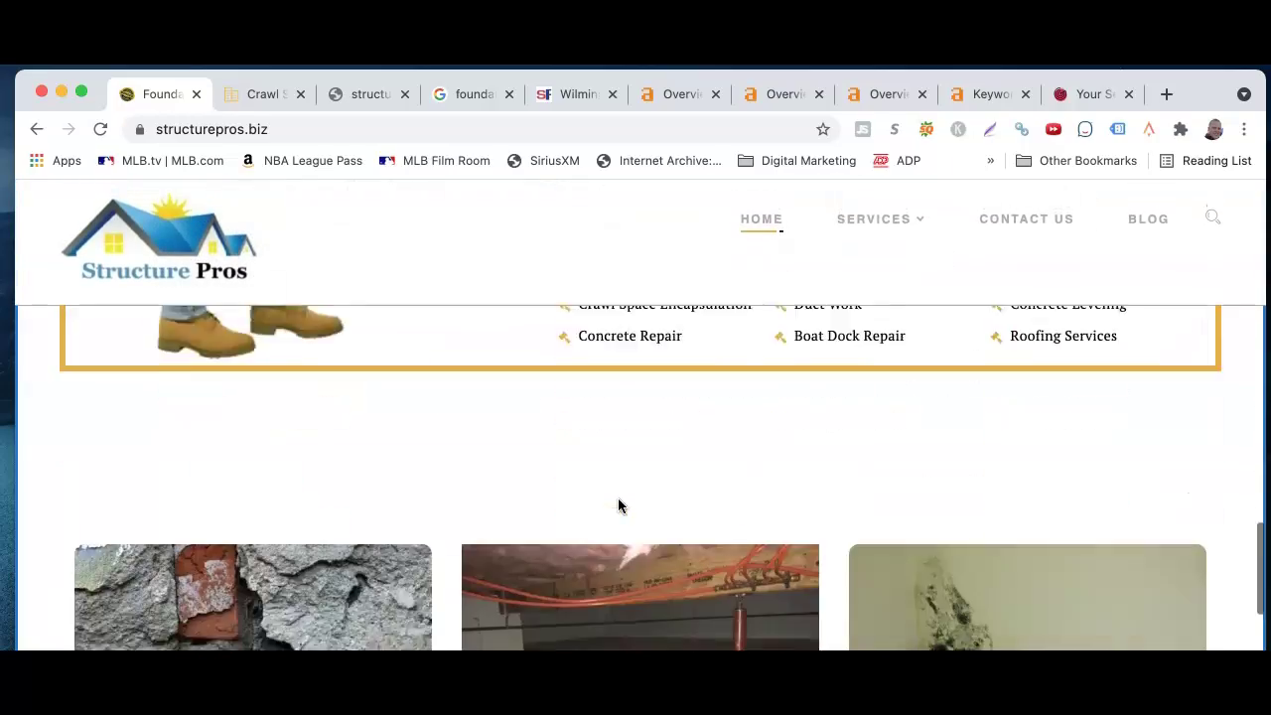
{"action": "scroll", "coordinate": [617, 506], "scroll_direction": "up", "scroll_amount": 20}
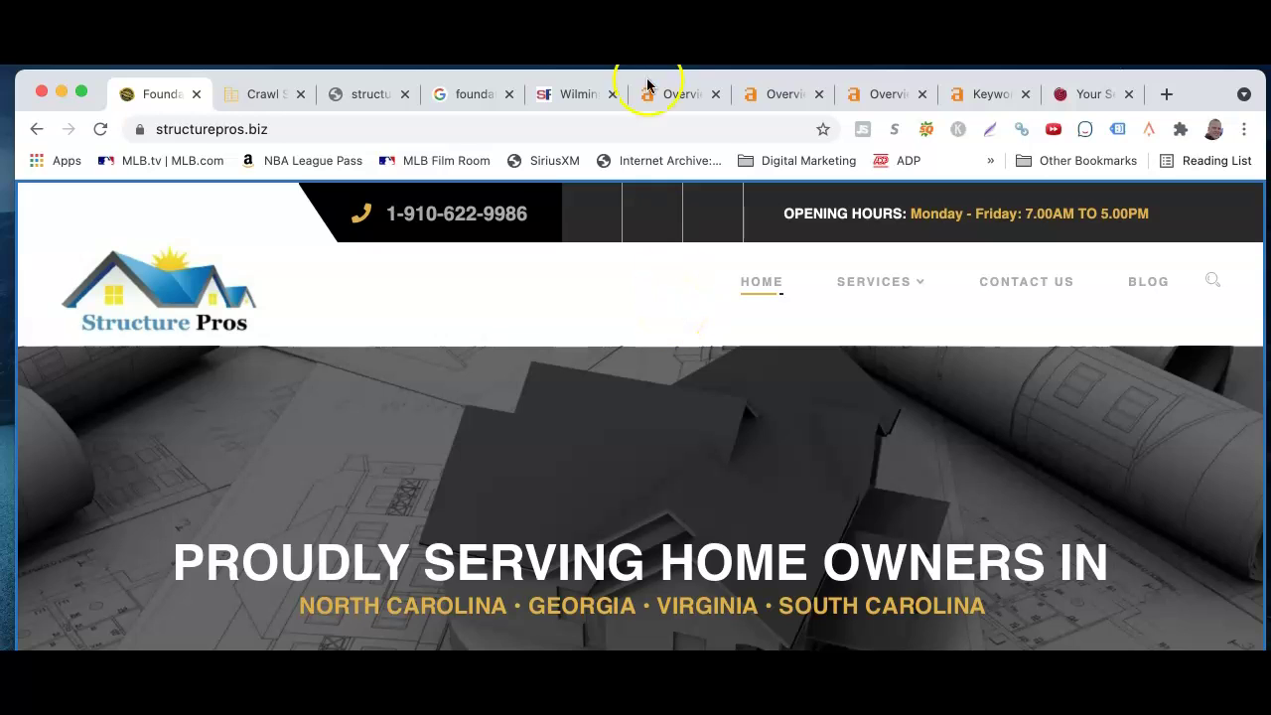
Check the Southeast Foundation page's URL and find the company's local and organic listings in the Google results
{"action": "left_click", "coordinate": [586, 95]}
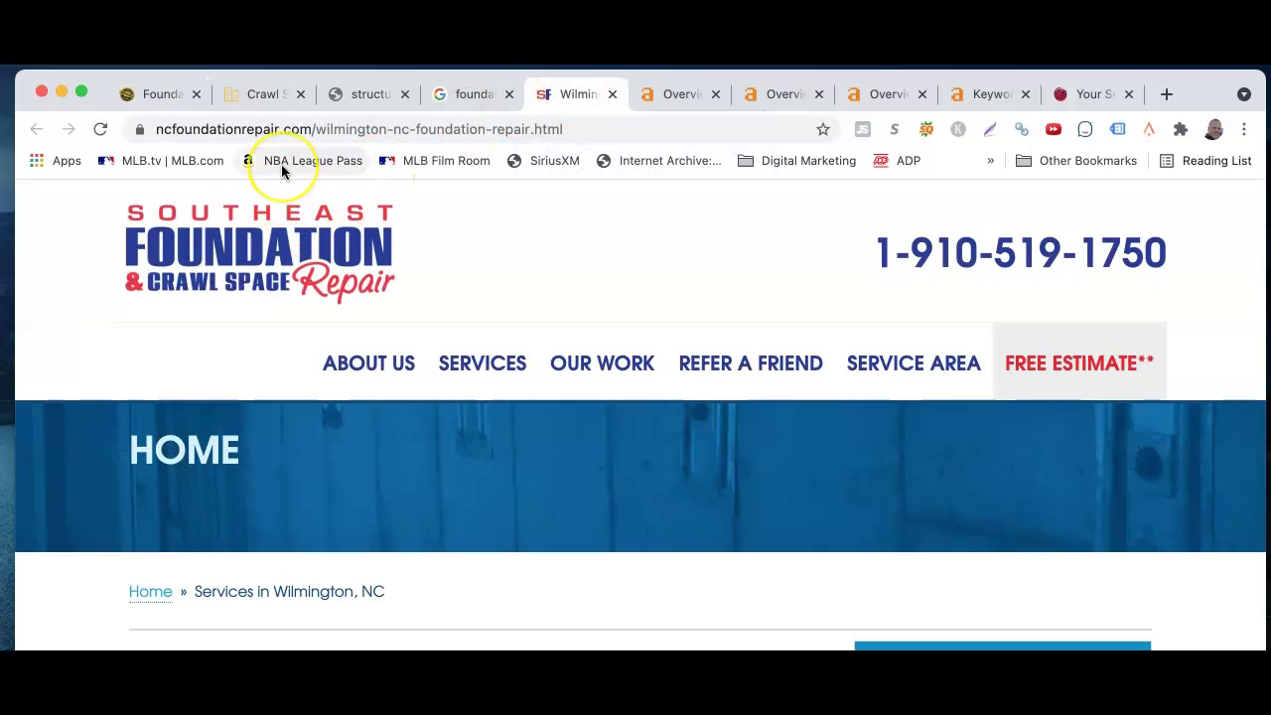
{"action": "left_click", "coordinate": [468, 95]}
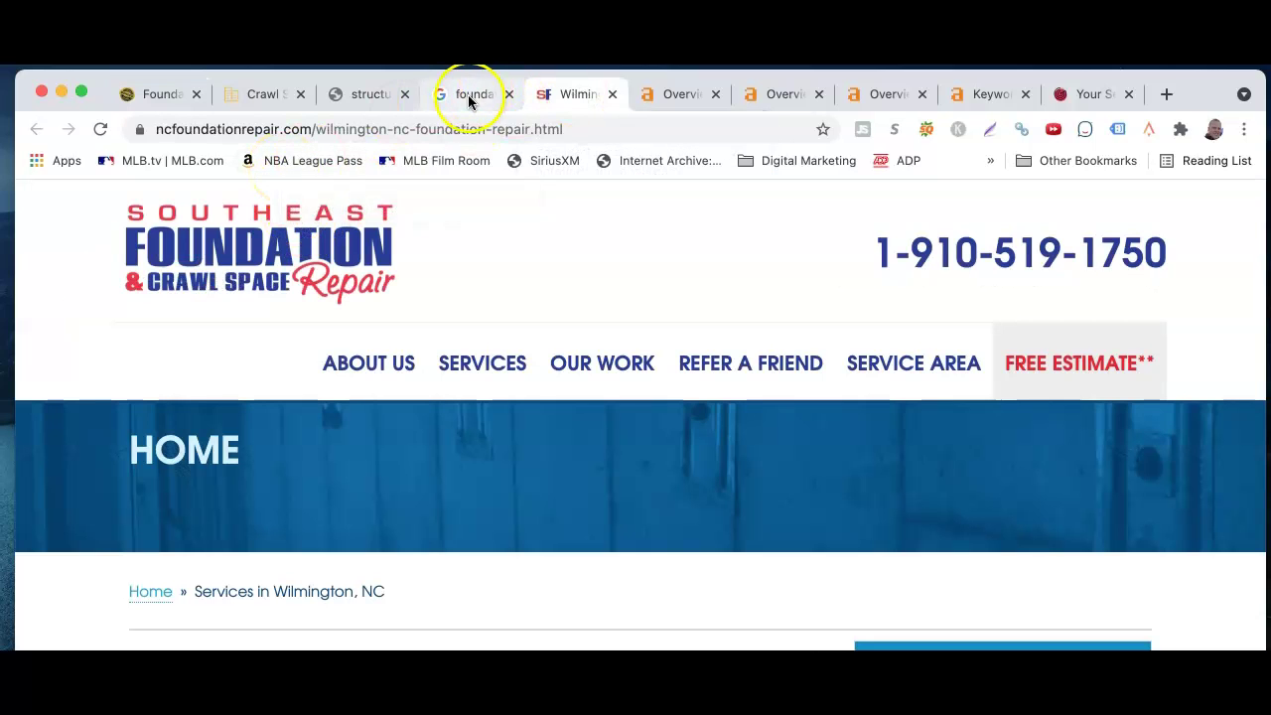
{"action": "scroll", "coordinate": [419, 471], "scroll_direction": "down", "scroll_amount": 15}
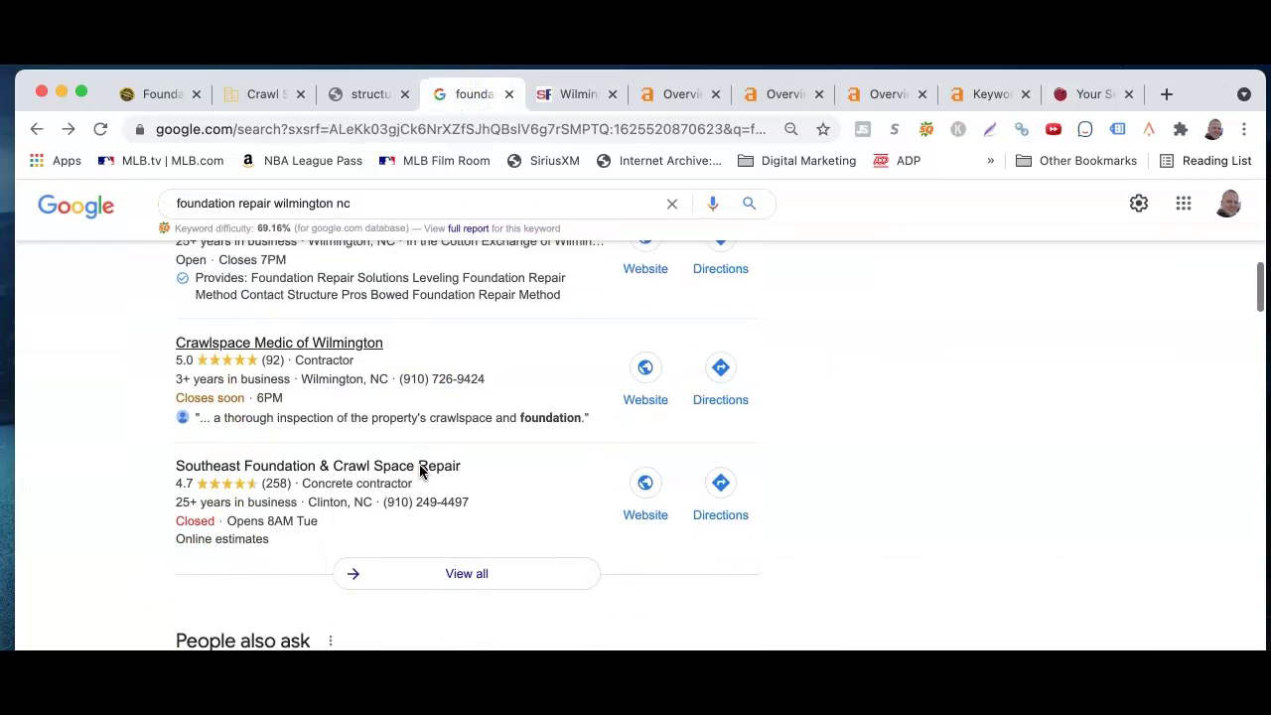
{"action": "scroll", "coordinate": [419, 472], "scroll_direction": "down", "scroll_amount": 2}
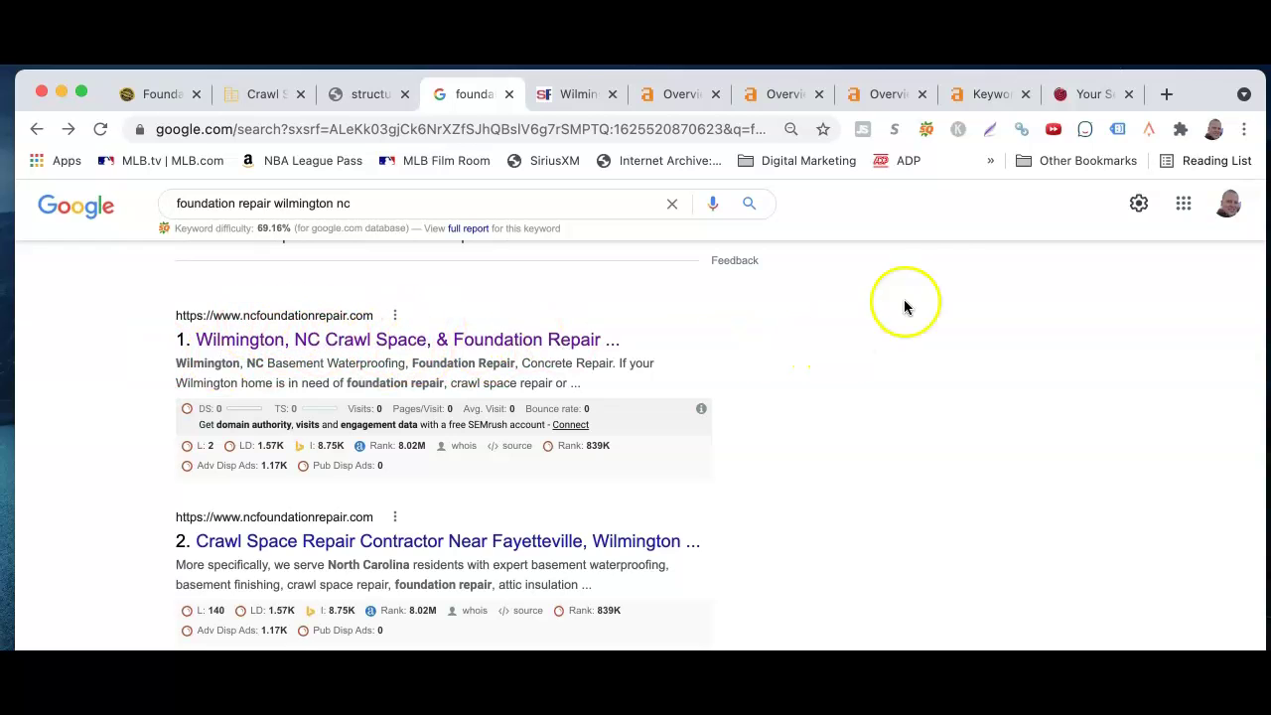
Examine the content of Southeast Foundation's Wilmington page, including its job stories, from beginning to end
{"action": "left_click", "coordinate": [561, 94]}
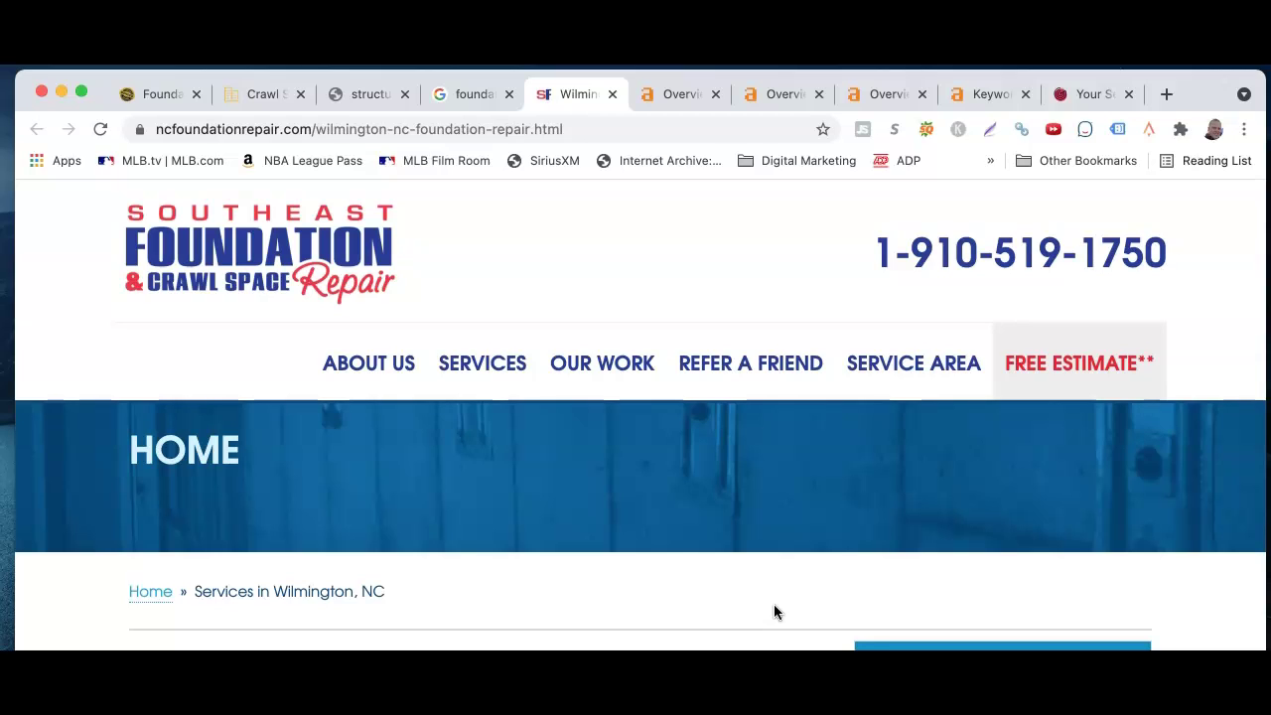
{"action": "scroll", "coordinate": [773, 606], "scroll_direction": "down", "scroll_amount": 20}
{"action": "scroll", "coordinate": [773, 606], "scroll_direction": "down", "scroll_amount": 5}
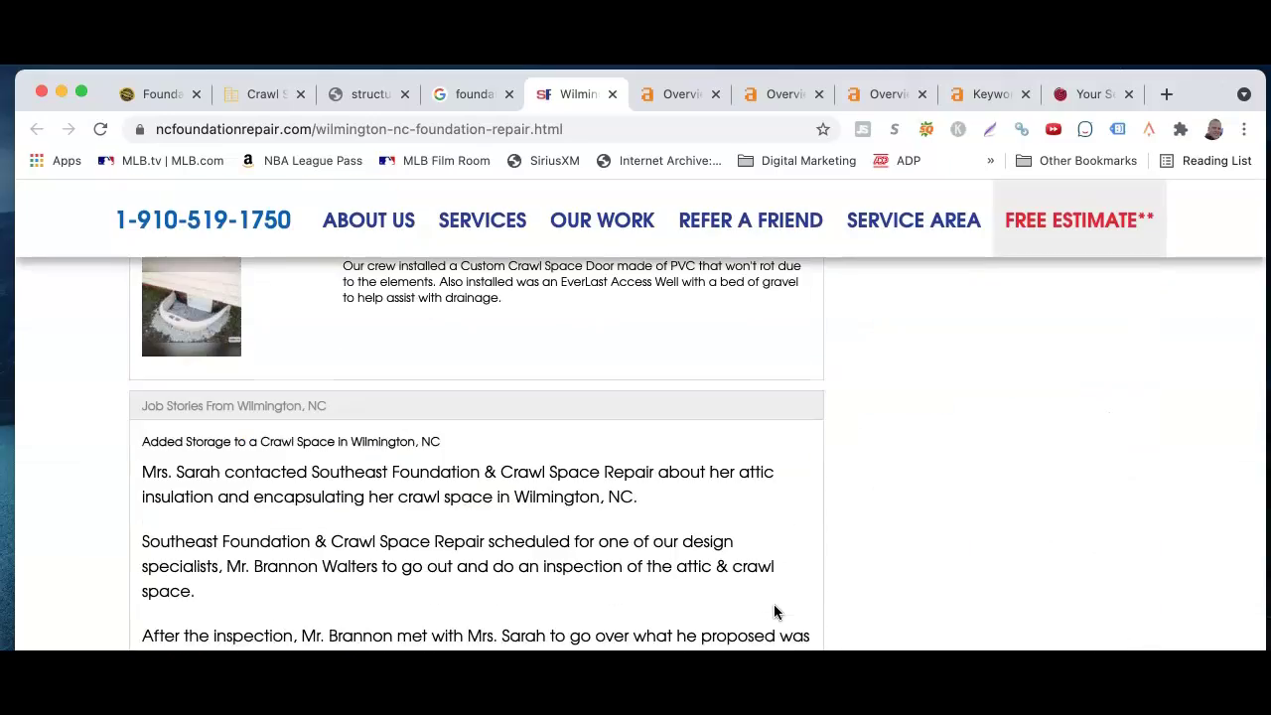
{"action": "left_click", "coordinate": [760, 609]}
{"action": "left_click", "coordinate": [462, 547]}
{"action": "scroll", "coordinate": [445, 556], "scroll_direction": "down", "scroll_amount": 3}
{"action": "scroll", "coordinate": [446, 556], "scroll_direction": "down", "scroll_amount": 10}
{"action": "left_click", "coordinate": [919, 467]}
{"action": "scroll", "coordinate": [918, 461], "scroll_direction": "down", "scroll_amount": 10}
{"action": "scroll", "coordinate": [555, 439], "scroll_direction": "up", "scroll_amount": 4}
{"action": "scroll", "coordinate": [555, 439], "scroll_direction": "up", "scroll_amount": 1}
{"action": "scroll", "coordinate": [238, 558], "scroll_direction": "down", "scroll_amount": 3}
{"action": "scroll", "coordinate": [238, 558], "scroll_direction": "up", "scroll_amount": 3}
{"action": "scroll", "coordinate": [932, 516], "scroll_direction": "up", "scroll_amount": 3}
{"action": "scroll", "coordinate": [933, 516], "scroll_direction": "up", "scroll_amount": 15}
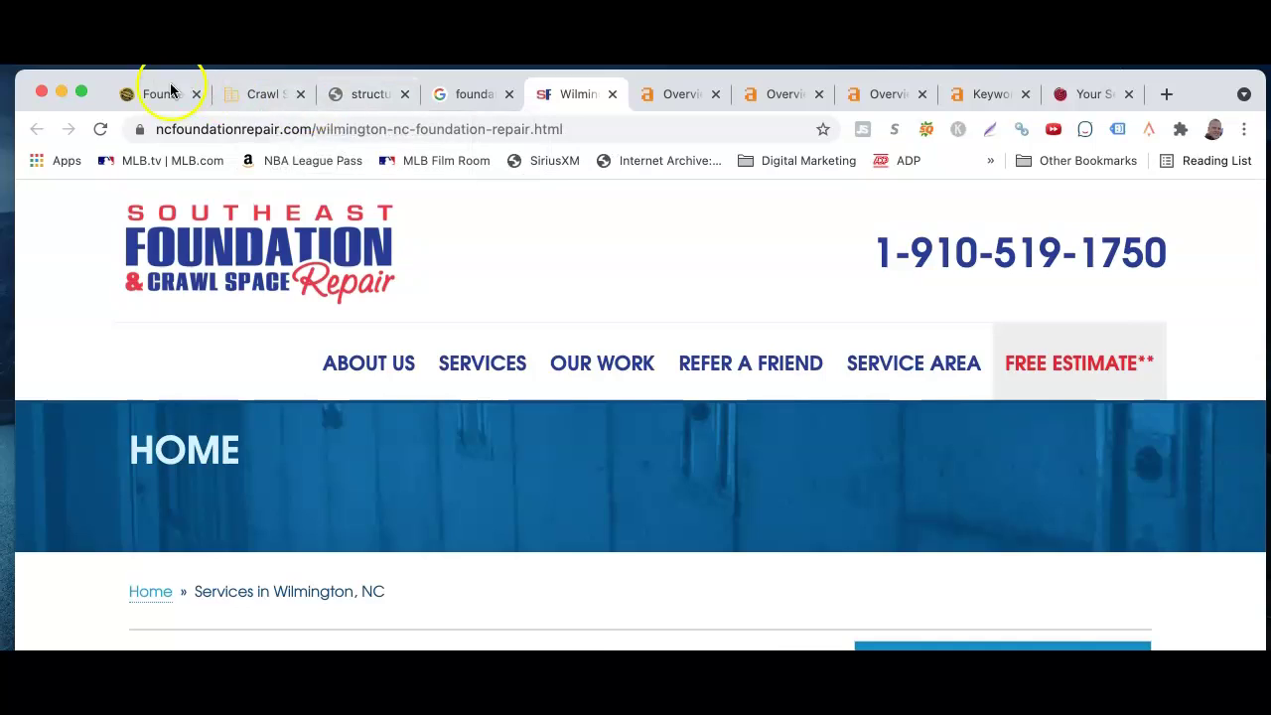
Go over the Structure Pros homepage again to compare its amount of content with the competitor's page
{"action": "left_click", "coordinate": [164, 94]}
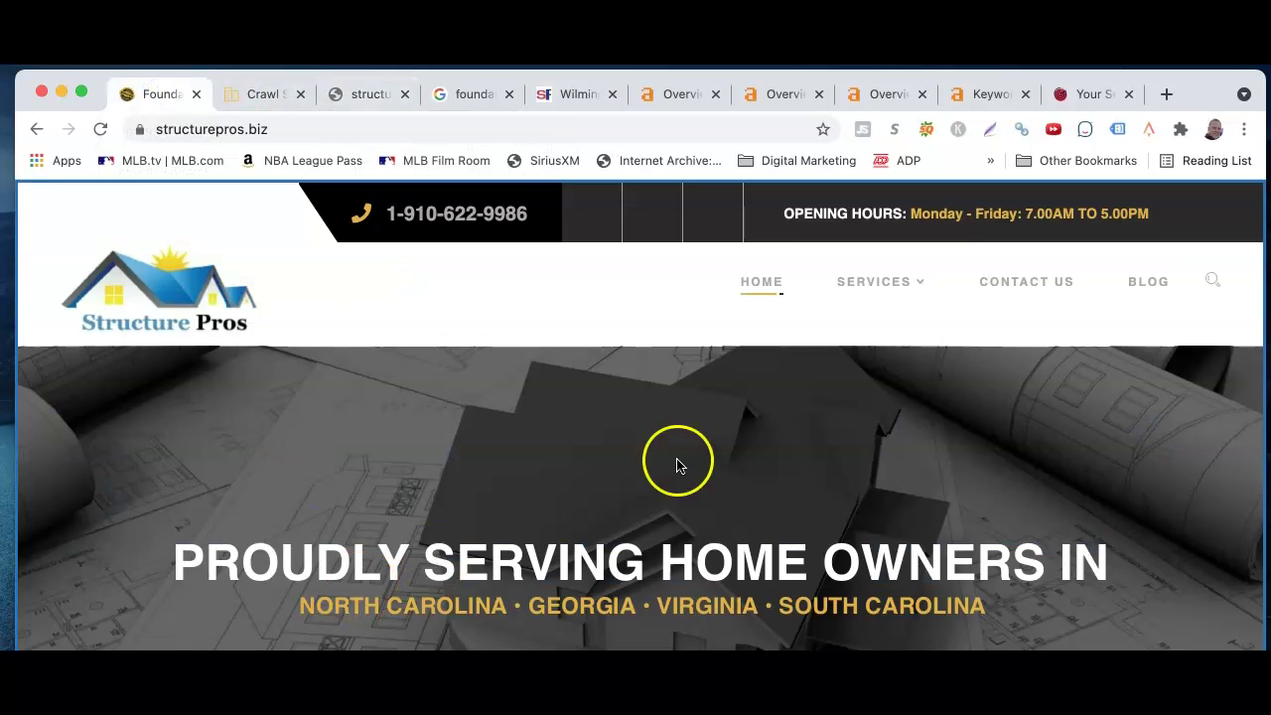
{"action": "scroll", "coordinate": [712, 449], "scroll_direction": "down", "scroll_amount": 3}
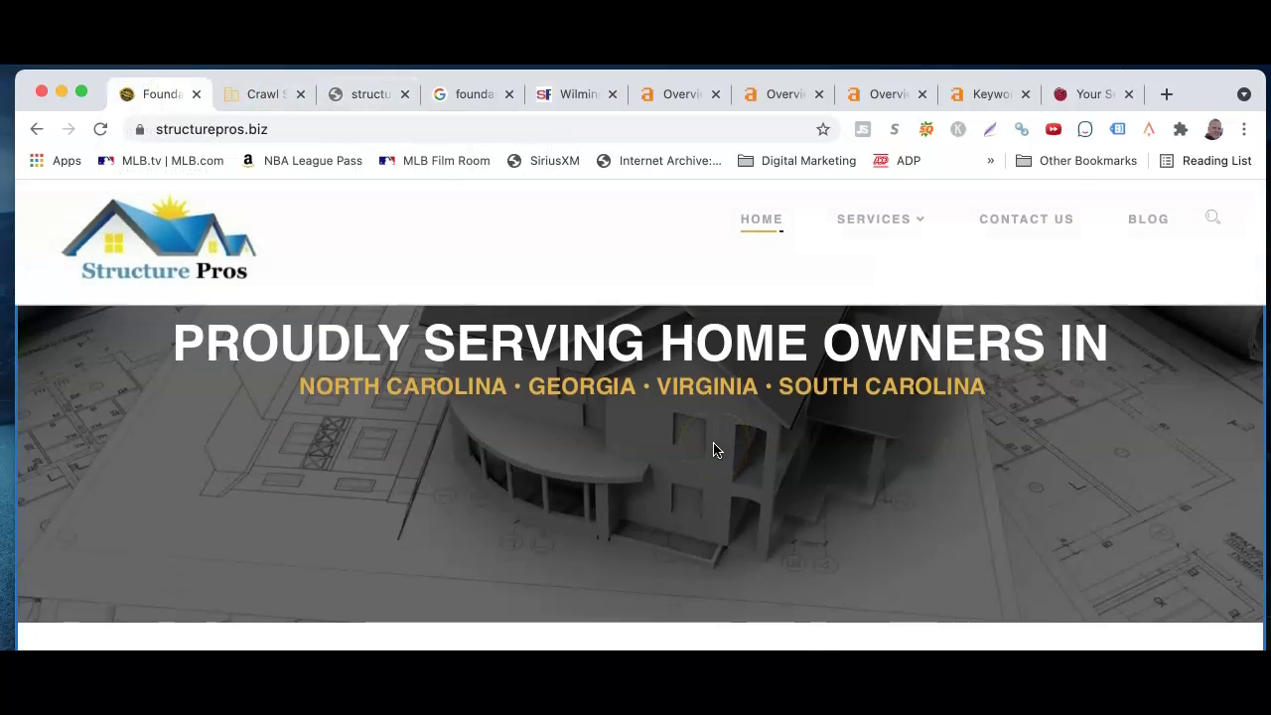
{"action": "scroll", "coordinate": [713, 449], "scroll_direction": "down", "scroll_amount": 5}
{"action": "scroll", "coordinate": [713, 450], "scroll_direction": "down", "scroll_amount": 10}
{"action": "scroll", "coordinate": [713, 450], "scroll_direction": "up", "scroll_amount": 5}
{"action": "scroll", "coordinate": [713, 450], "scroll_direction": "up", "scroll_amount": 15}
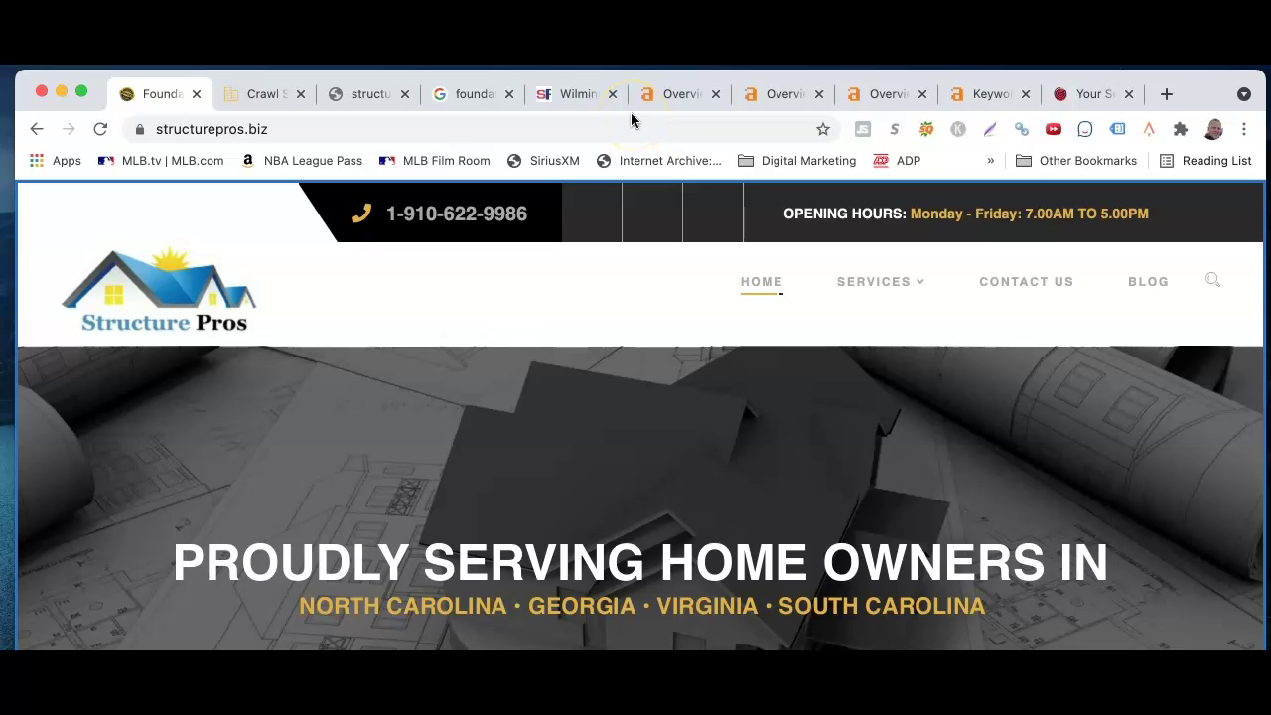
Examine the ads, map and local business listings in the "foundation repair wilmington nc" Google results
{"action": "left_click", "coordinate": [453, 96]}
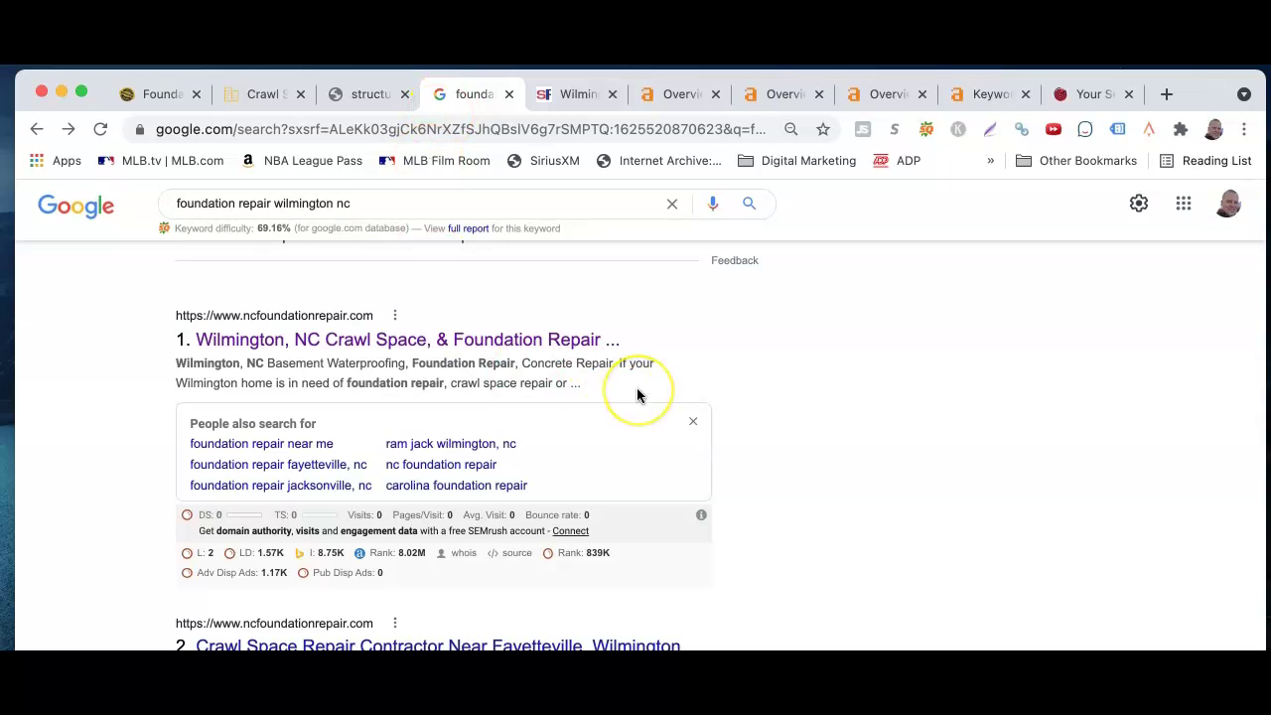
{"action": "scroll", "coordinate": [637, 395], "scroll_direction": "up", "scroll_amount": 5}
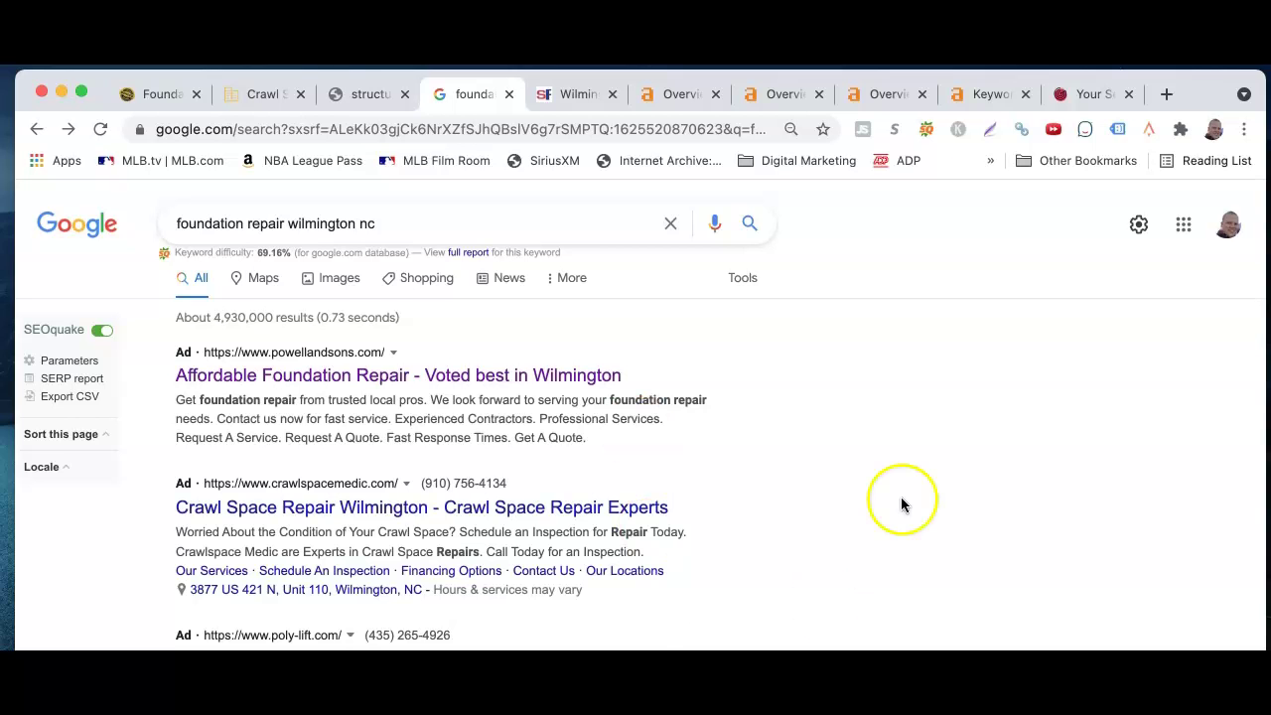
{"action": "scroll", "coordinate": [900, 504], "scroll_direction": "down", "scroll_amount": 5}
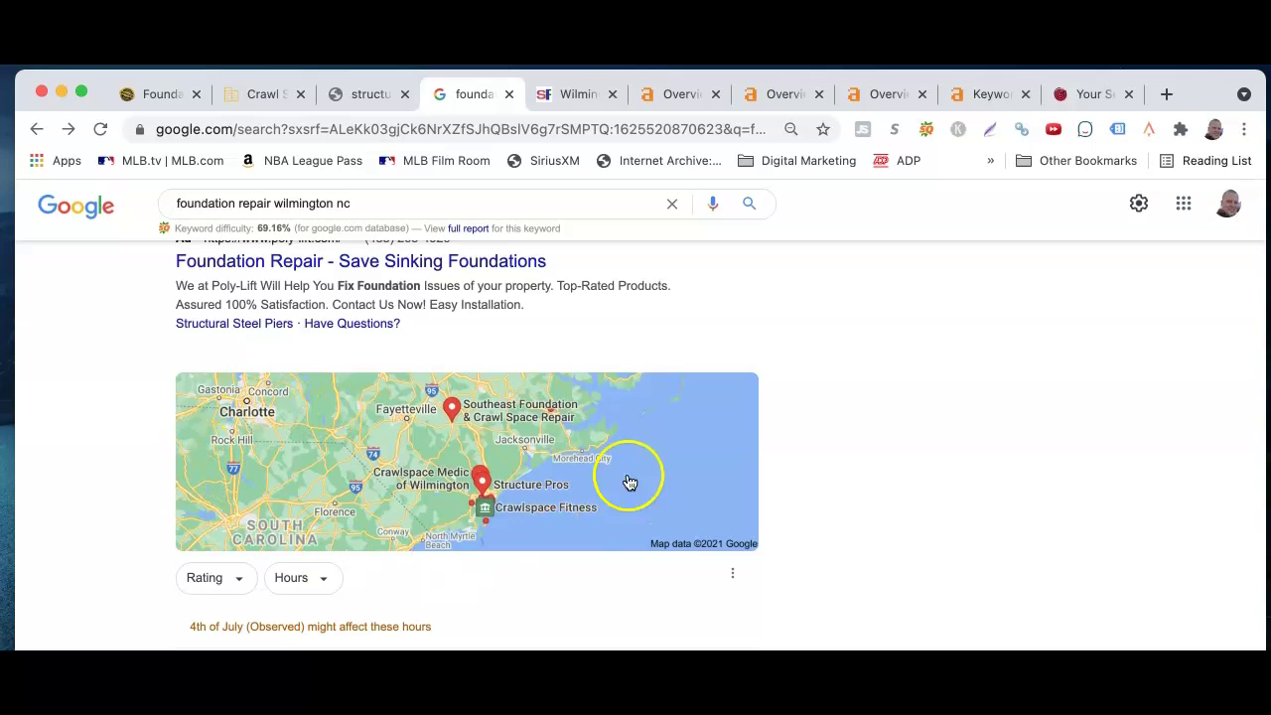
{"action": "scroll", "coordinate": [539, 503], "scroll_direction": "down", "scroll_amount": 3}
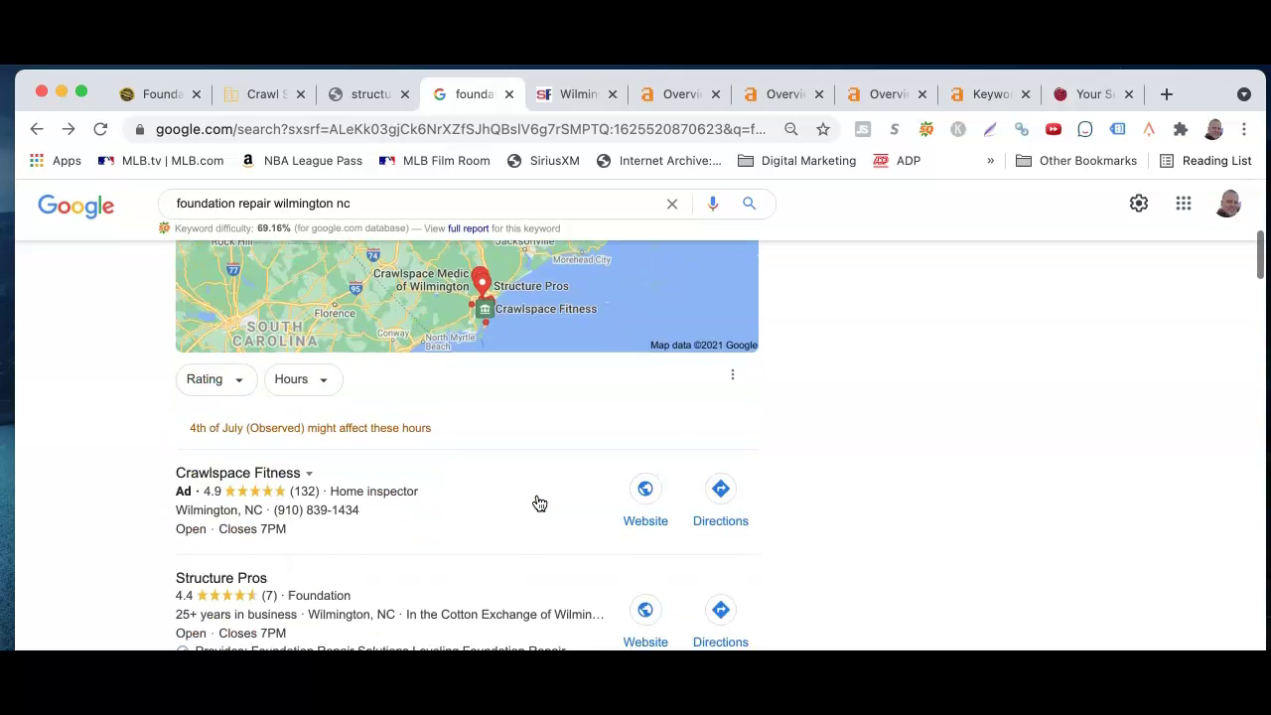
{"action": "scroll", "coordinate": [527, 457], "scroll_direction": "down", "scroll_amount": 2}
{"action": "scroll", "coordinate": [340, 539], "scroll_direction": "down", "scroll_amount": 3}
{"action": "scroll", "coordinate": [342, 544], "scroll_direction": "up", "scroll_amount": 4}
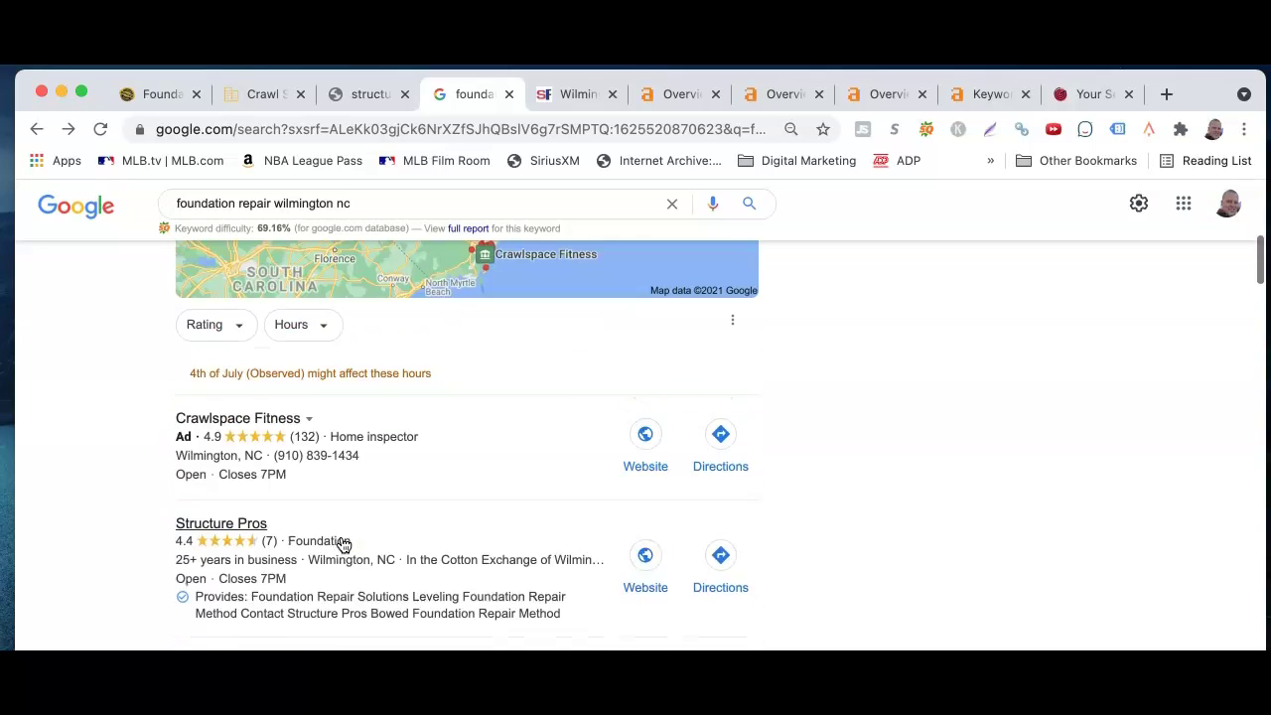
{"action": "scroll", "coordinate": [343, 544], "scroll_direction": "up", "scroll_amount": 5}
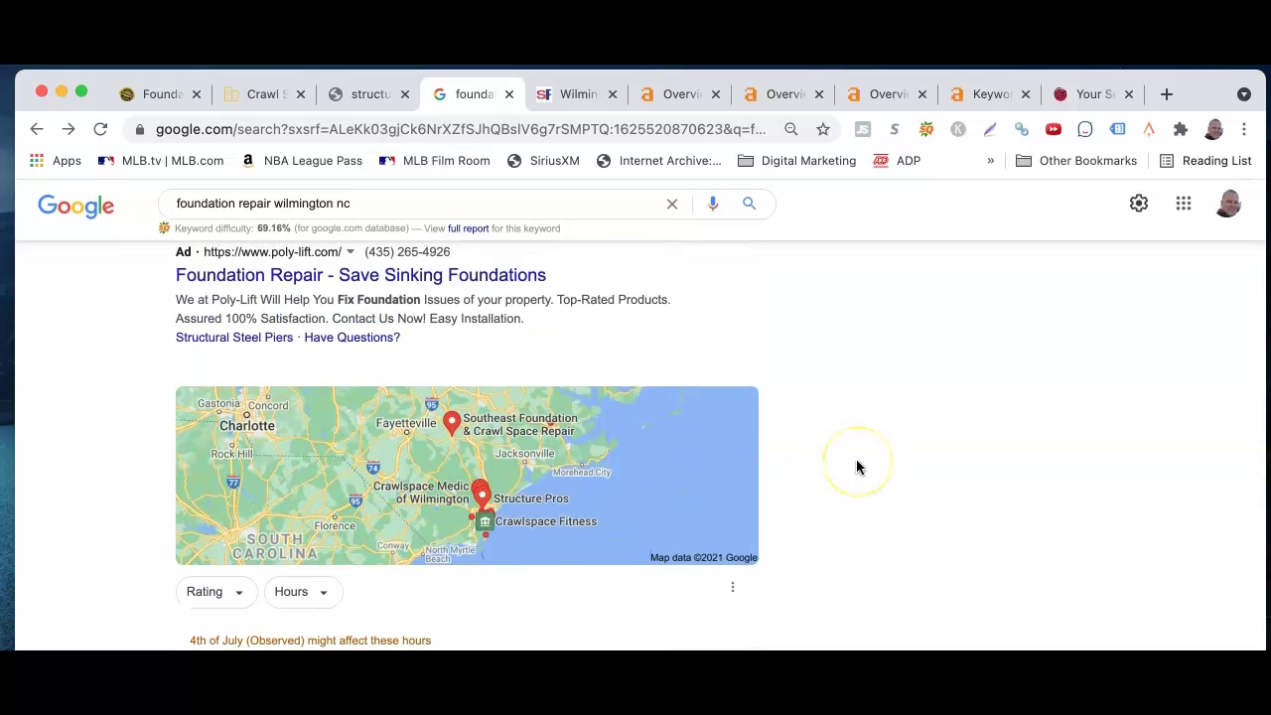
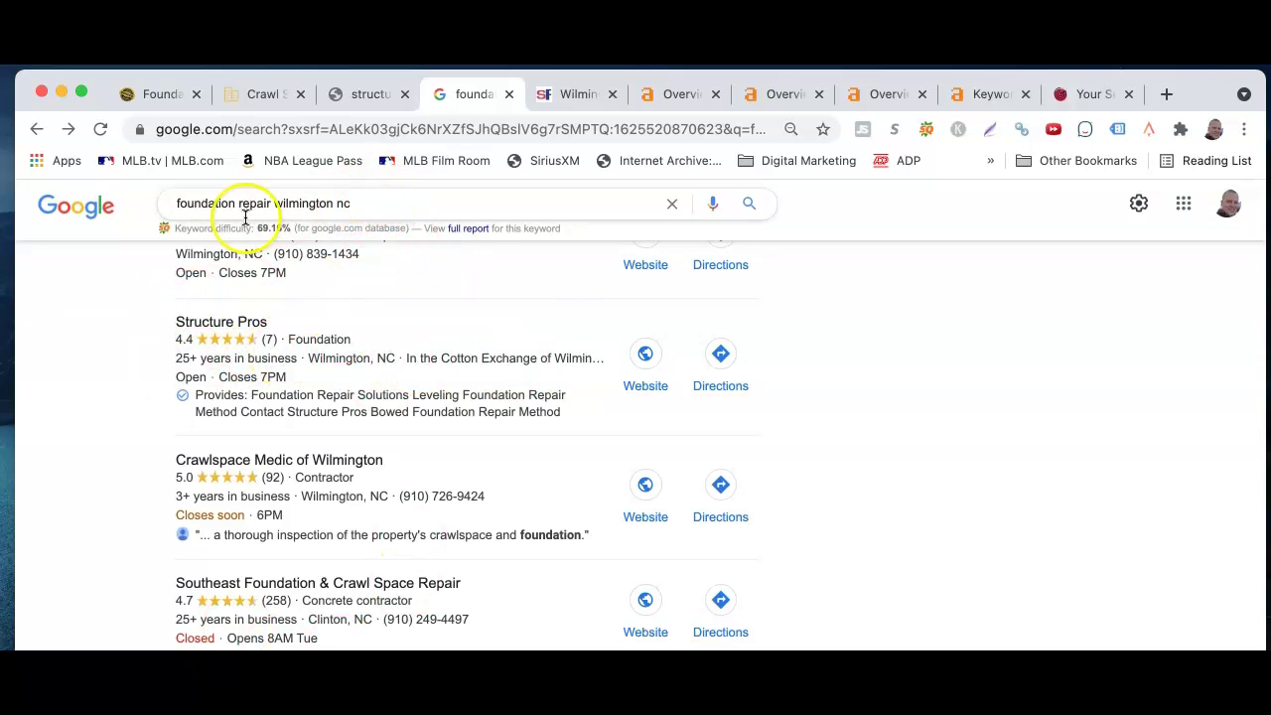
Compare the local listings of Structure Pros, Crawlspace Medic of Wilmington and Southeast Foundation & Crawl Space Repair
{"action": "scroll", "coordinate": [886, 542], "scroll_direction": "down", "scroll_amount": 1}
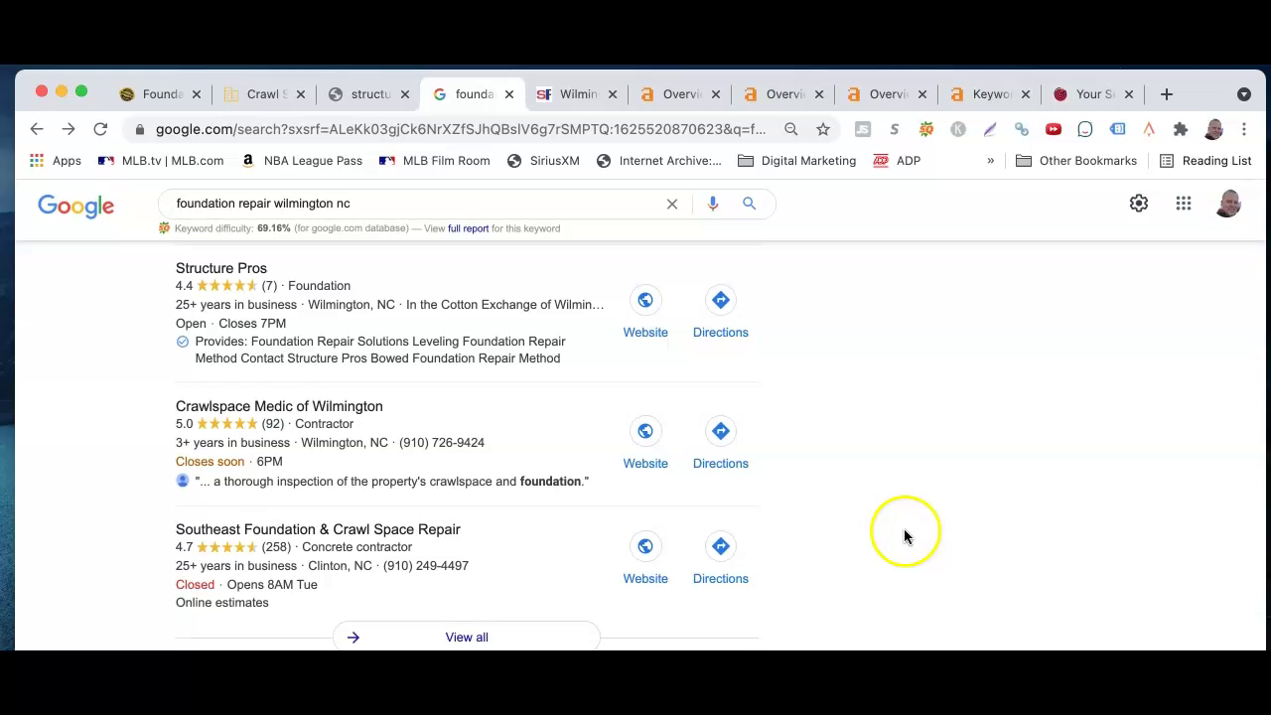
{"action": "scroll", "coordinate": [491, 388], "scroll_direction": "up", "scroll_amount": 3}
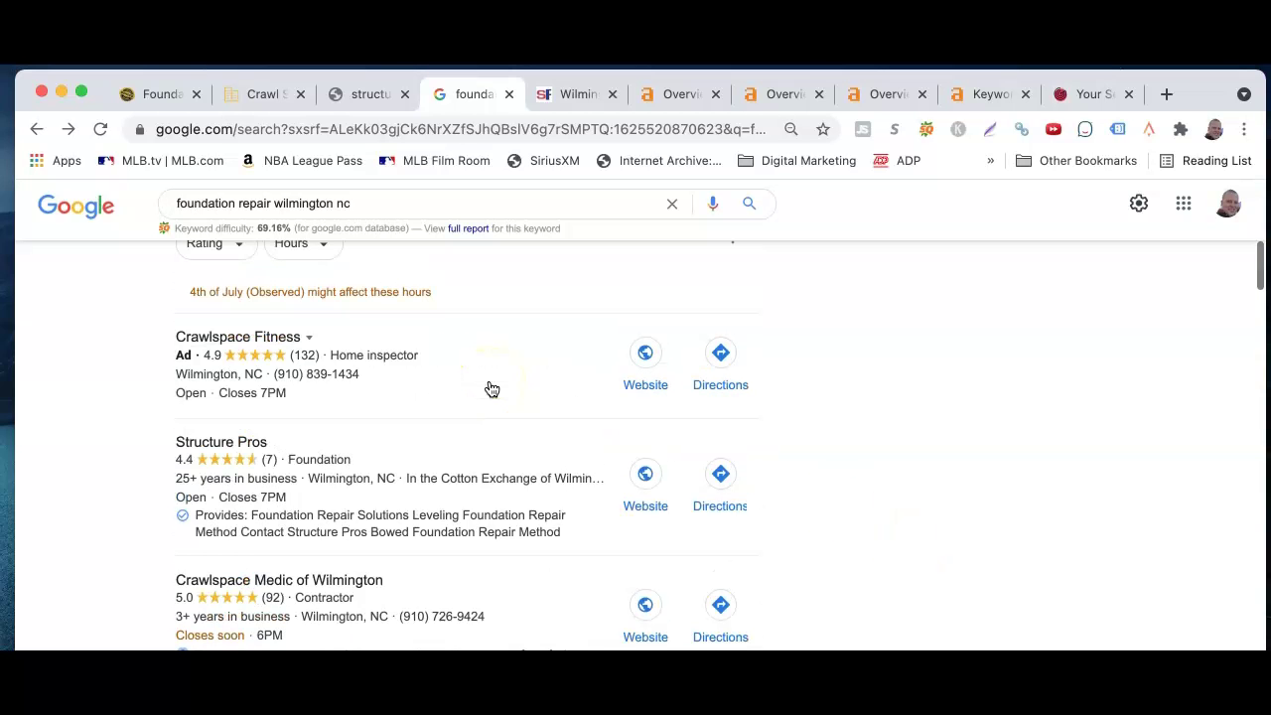
{"action": "scroll", "coordinate": [491, 388], "scroll_direction": "down", "scroll_amount": 4}
{"action": "scroll", "coordinate": [491, 388], "scroll_direction": "up", "scroll_amount": 1}
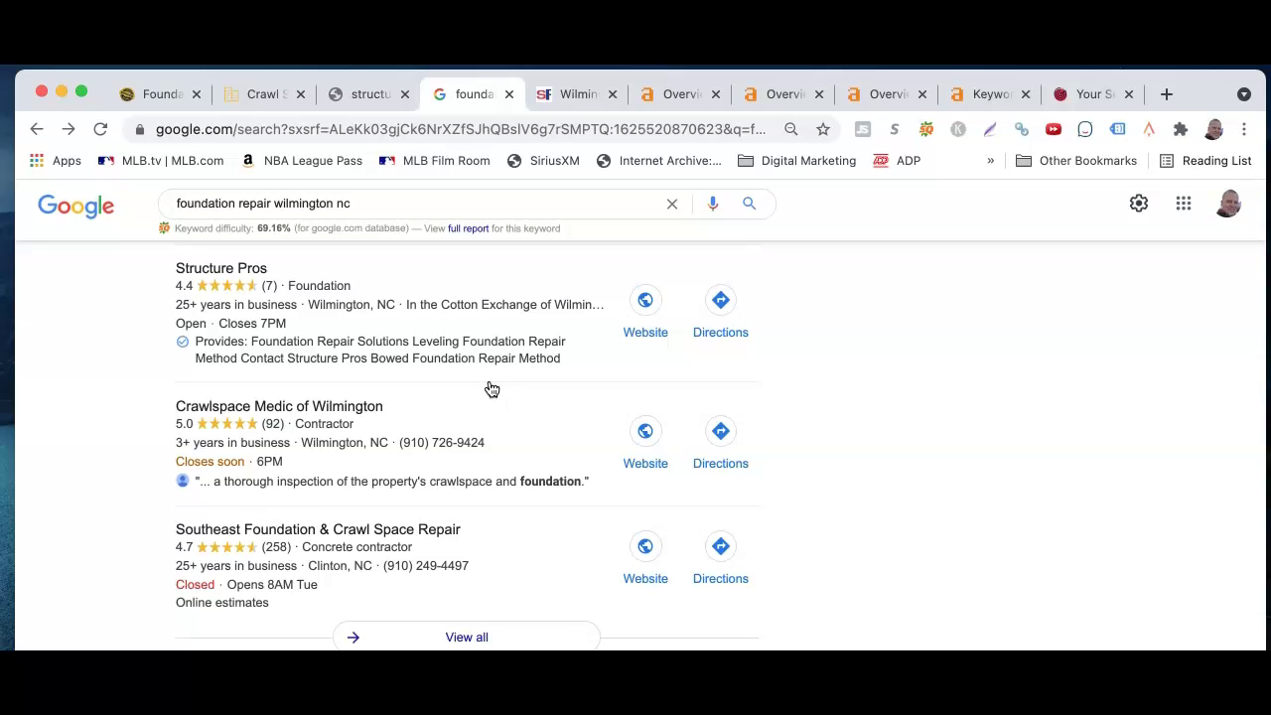
{"action": "left_click", "coordinate": [854, 478]}
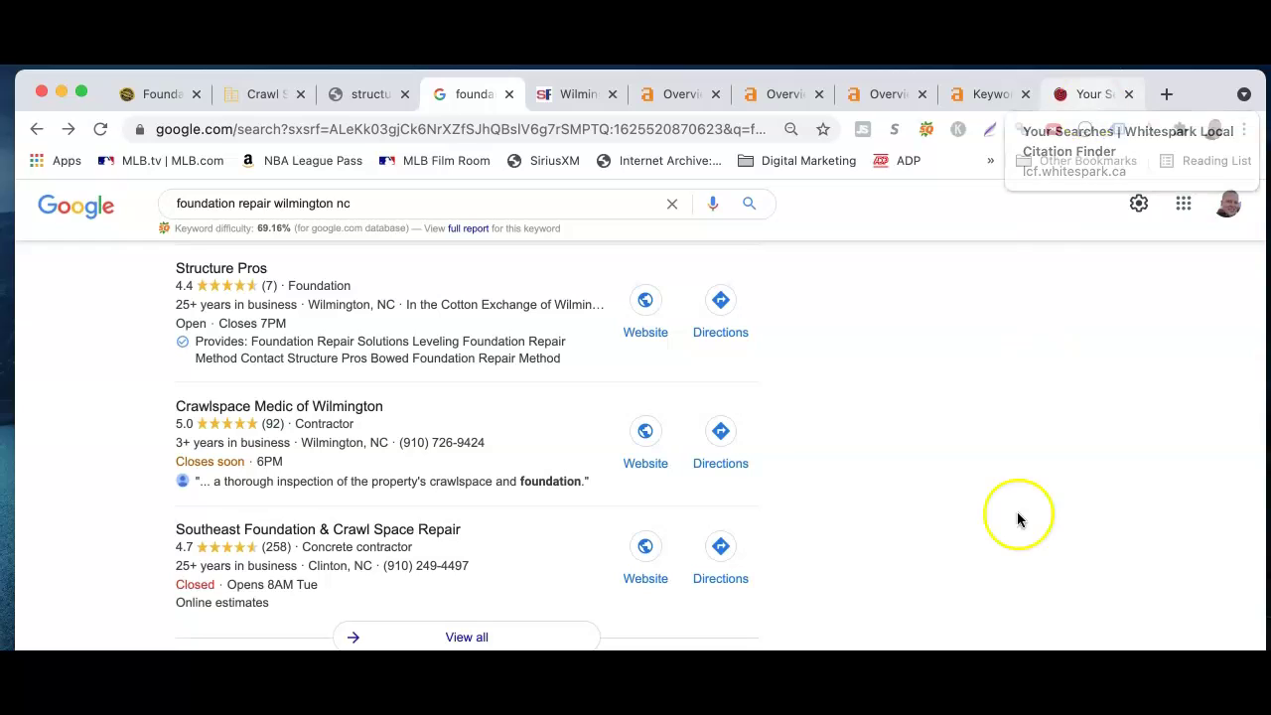
Open the Structure Pros business search for Wilmington, NC in Whitespark's Local Citation Finder
{"action": "left_click", "coordinate": [1096, 96]}
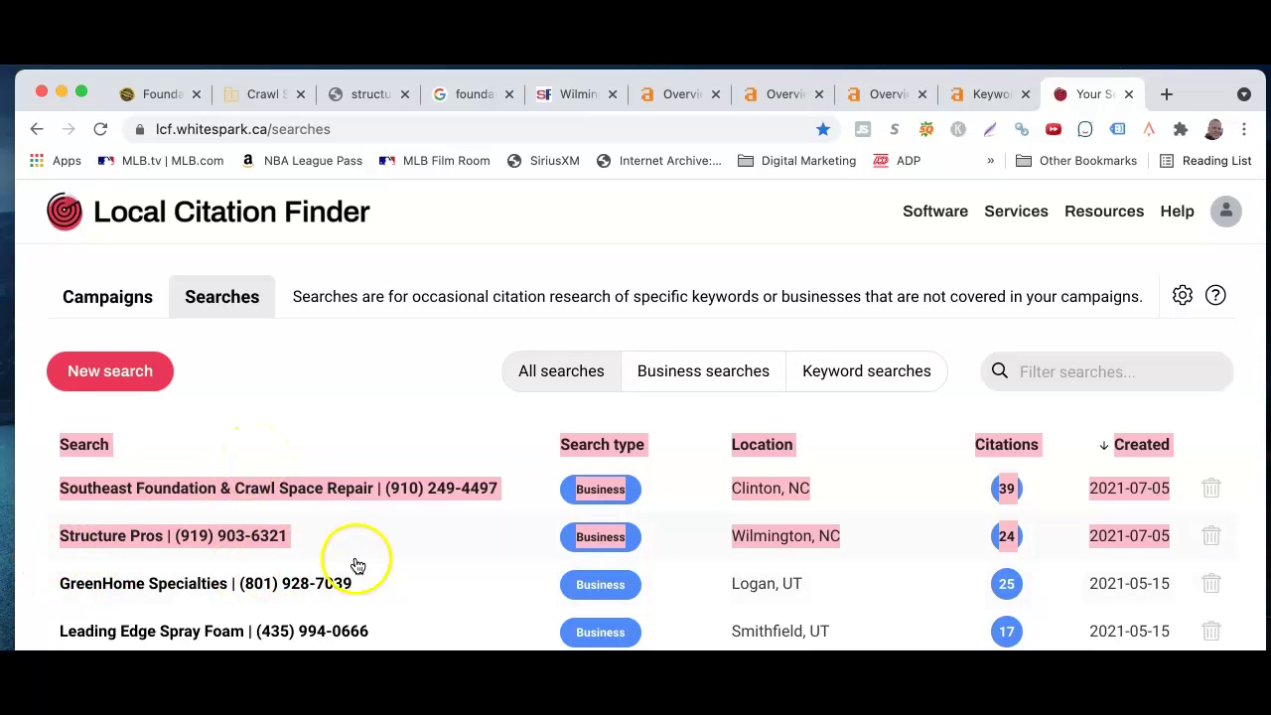
{"action": "left_click", "coordinate": [542, 545]}
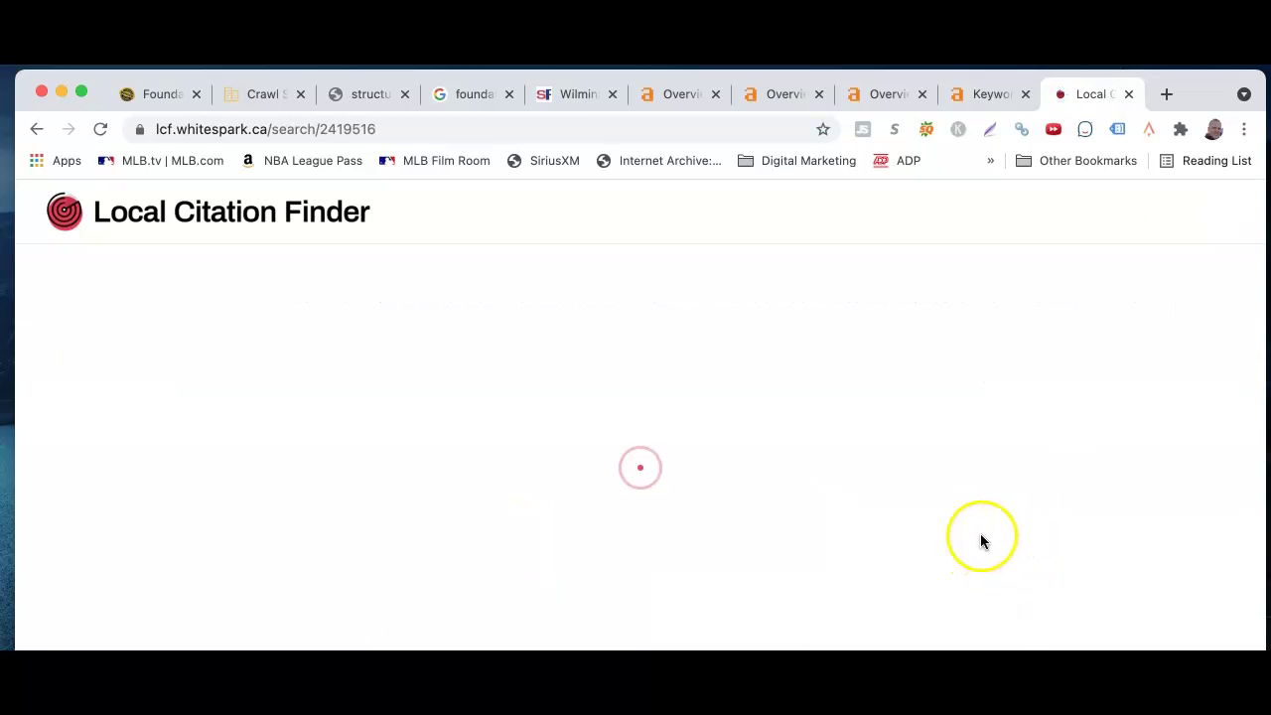
Look over the citation sources listed for Structure Pros and return to the list of saved searches
{"action": "scroll", "coordinate": [672, 601], "scroll_direction": "down", "scroll_amount": 3}
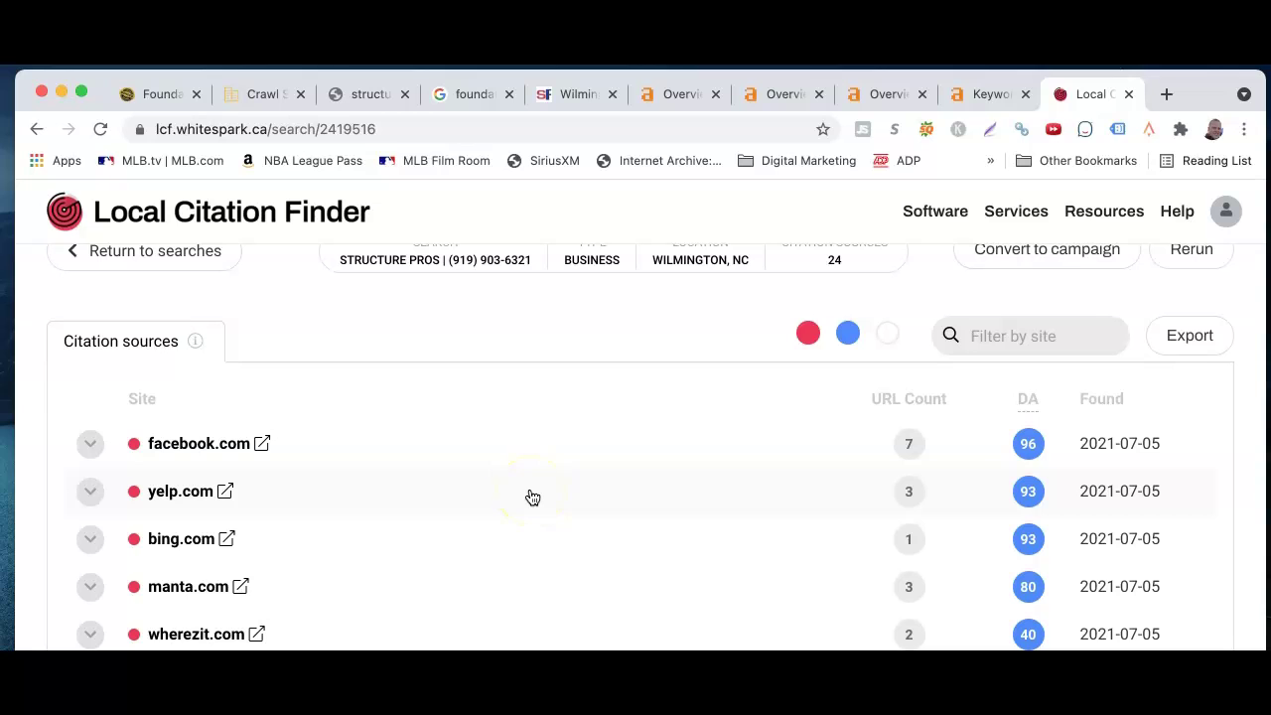
{"action": "left_click", "coordinate": [91, 260]}
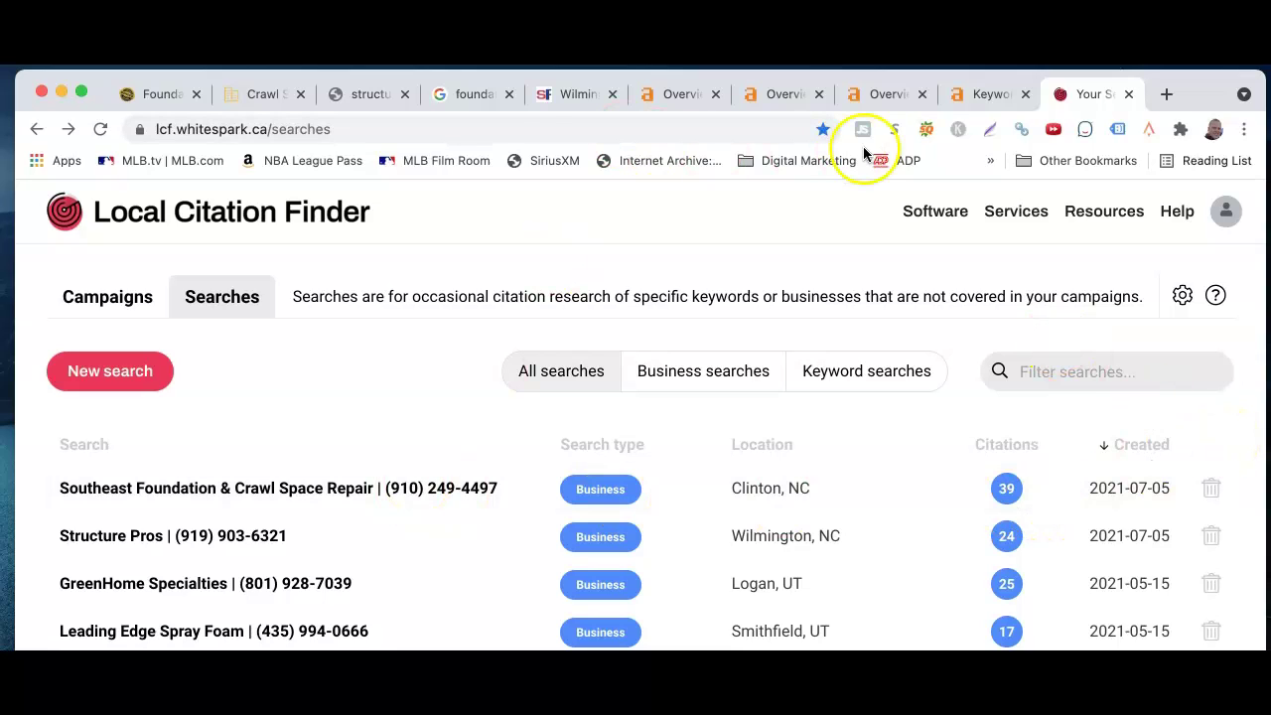
Review the local business listings, map and first organic result in the "foundation repair wilmington nc" Google results again
{"action": "left_click", "coordinate": [468, 97]}
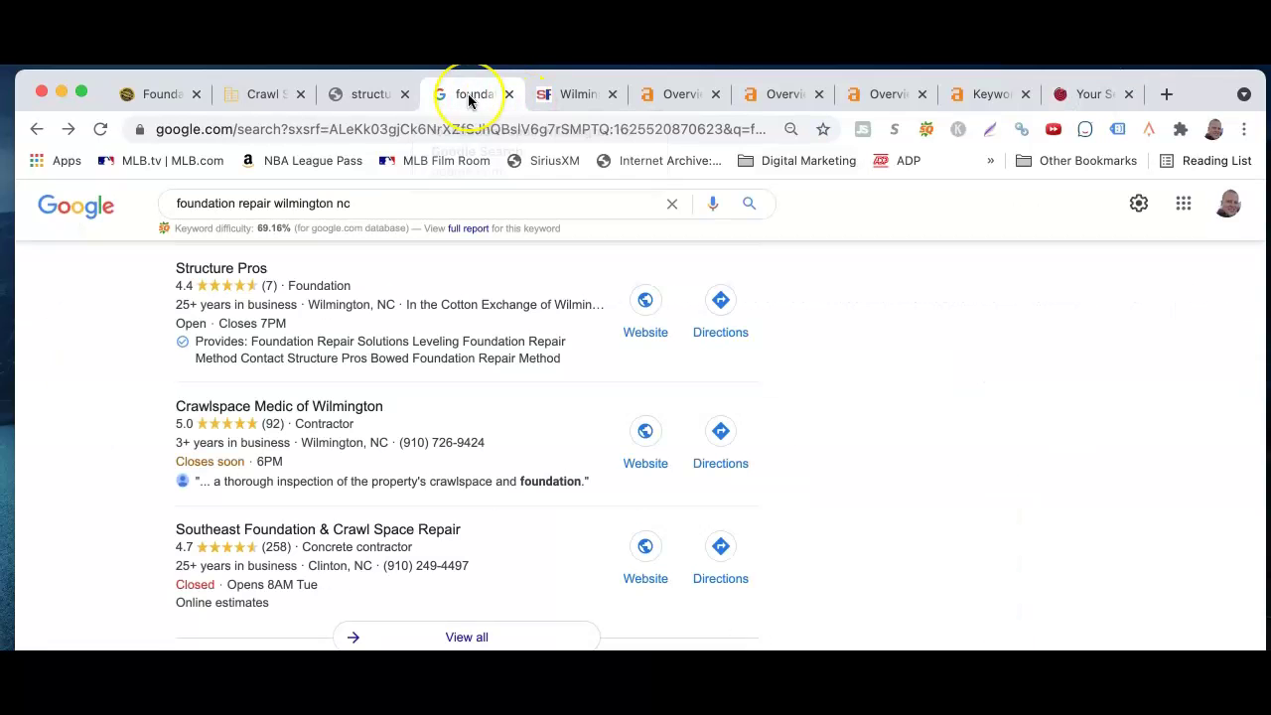
{"action": "left_click", "coordinate": [1088, 129]}
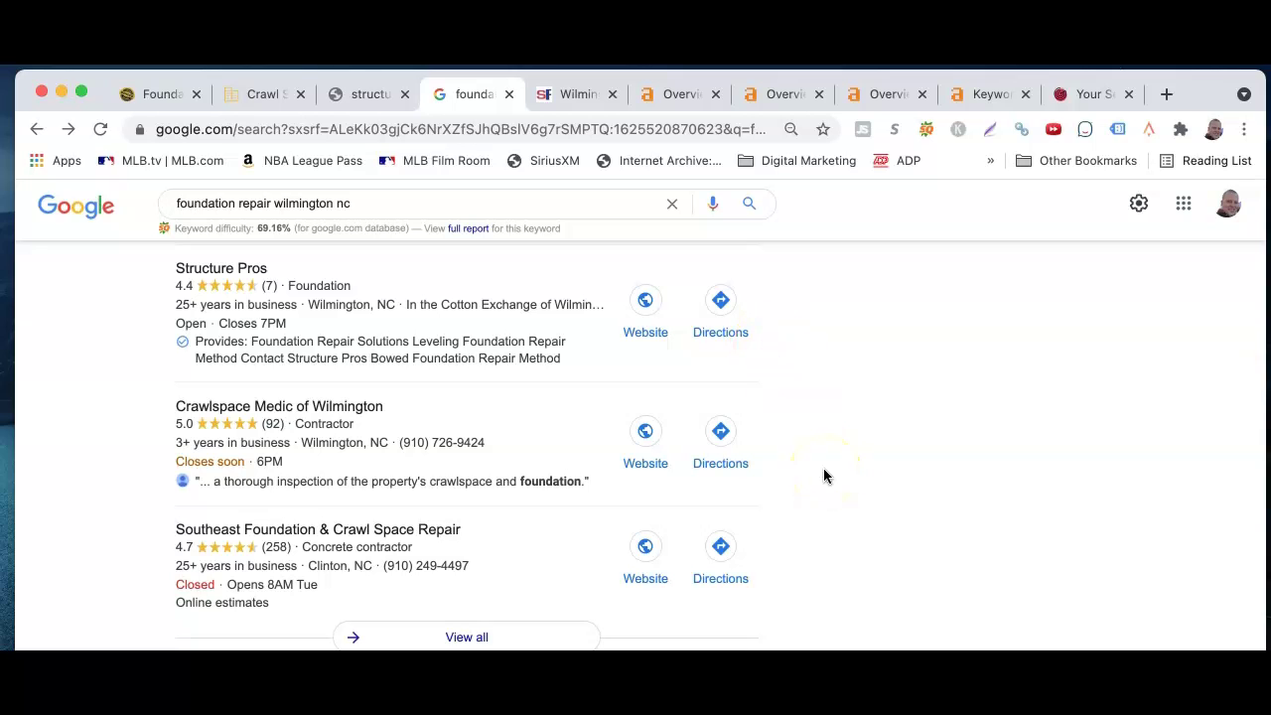
{"action": "scroll", "coordinate": [823, 476], "scroll_direction": "down", "scroll_amount": 10}
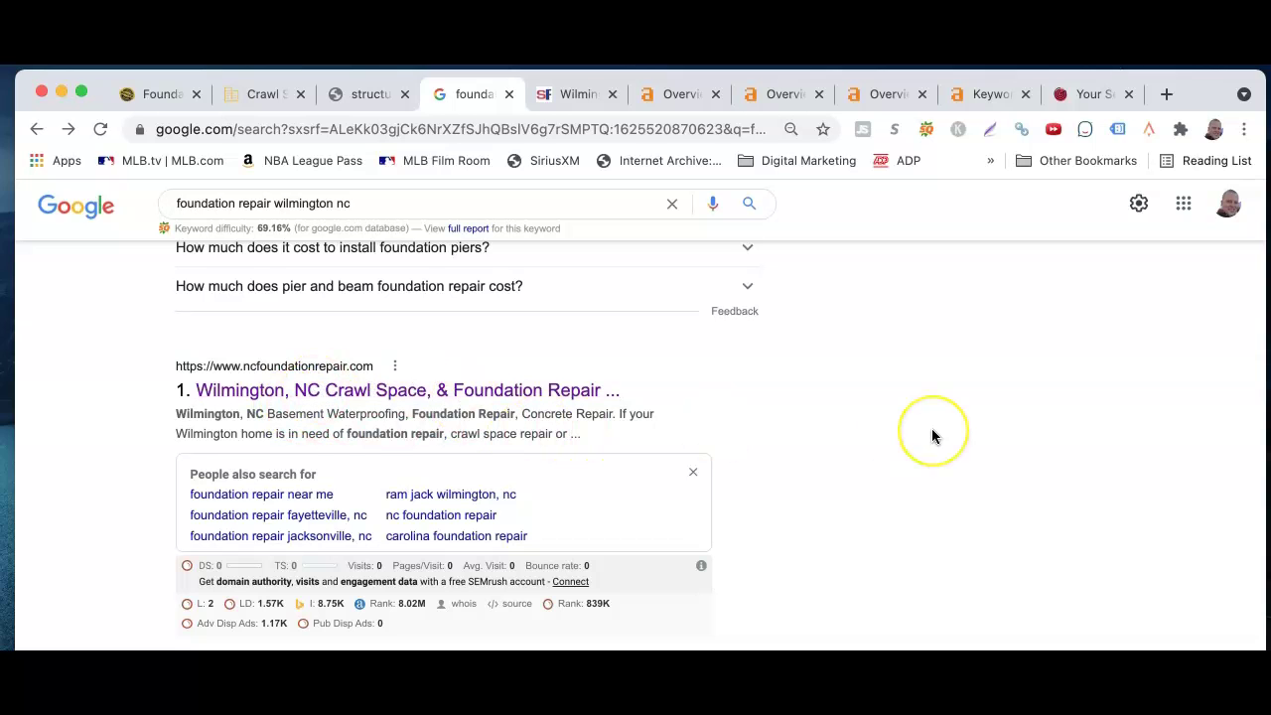
{"action": "scroll", "coordinate": [931, 434], "scroll_direction": "up", "scroll_amount": 7}
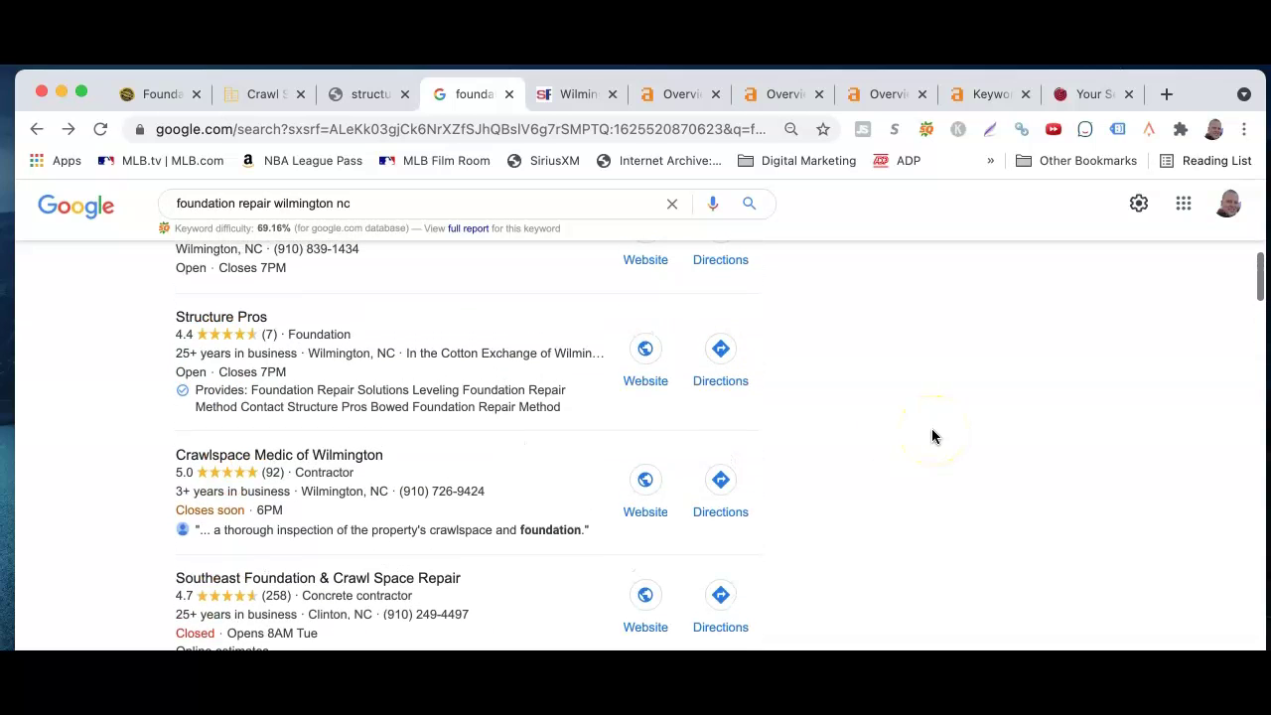
{"action": "scroll", "coordinate": [893, 449], "scroll_direction": "up", "scroll_amount": 2}
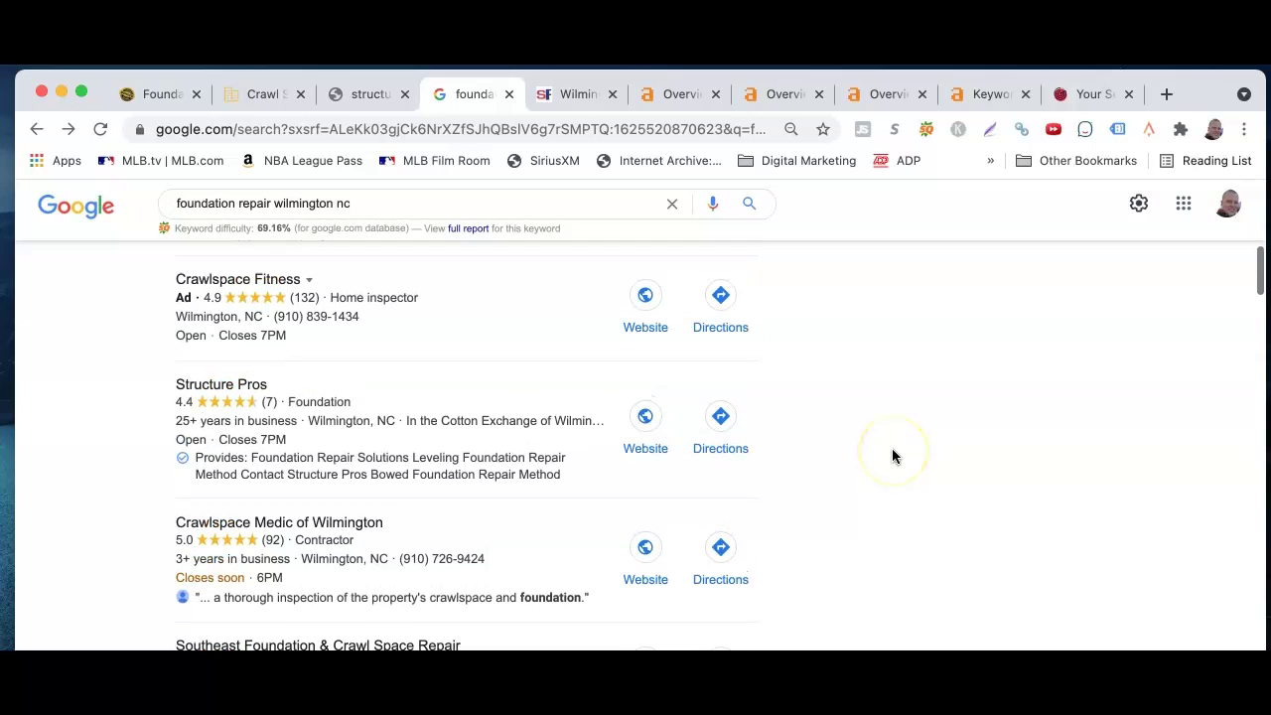
{"action": "scroll", "coordinate": [892, 456], "scroll_direction": "down", "scroll_amount": 2}
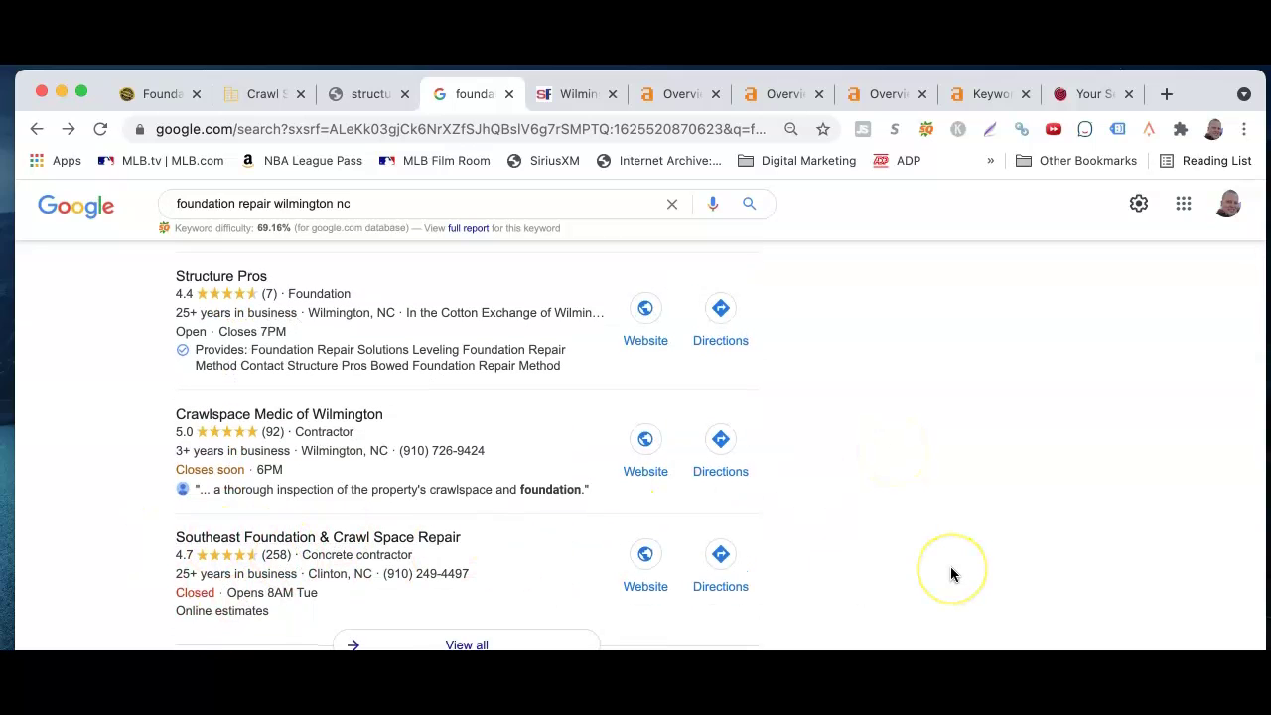
{"action": "scroll", "coordinate": [950, 573], "scroll_direction": "up", "scroll_amount": 7}
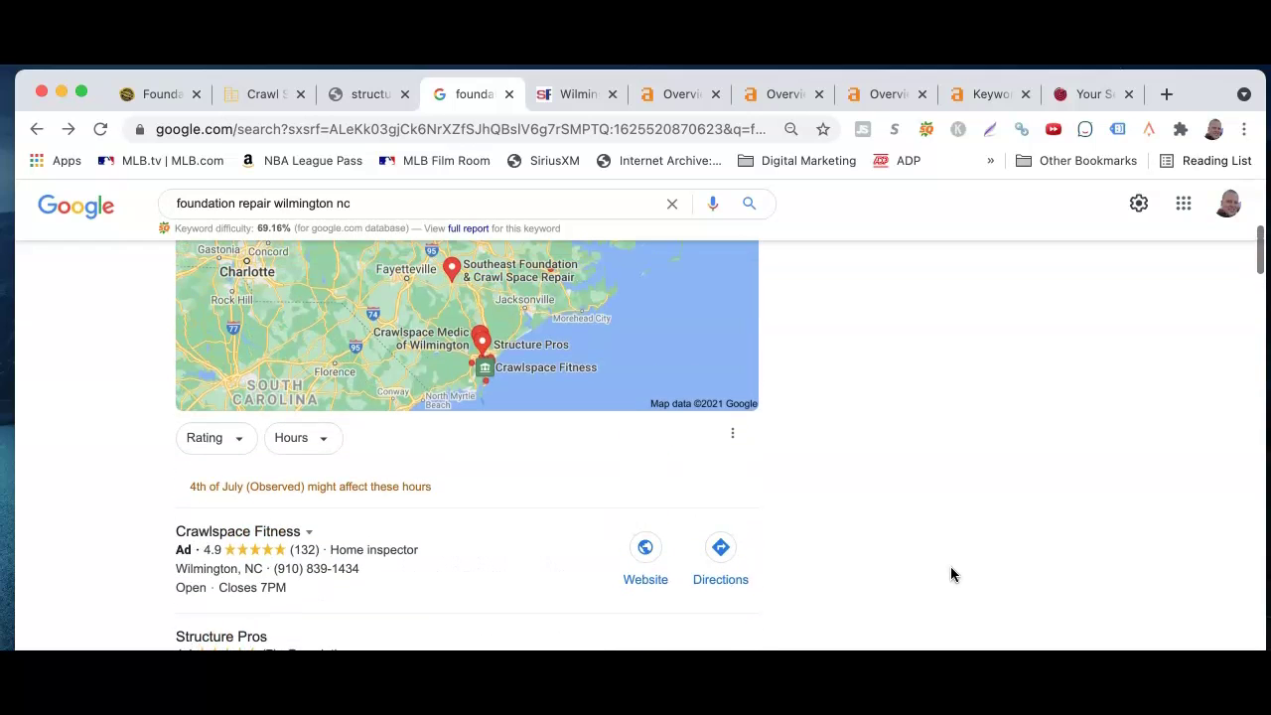
{"action": "scroll", "coordinate": [950, 574], "scroll_direction": "up", "scroll_amount": 4}
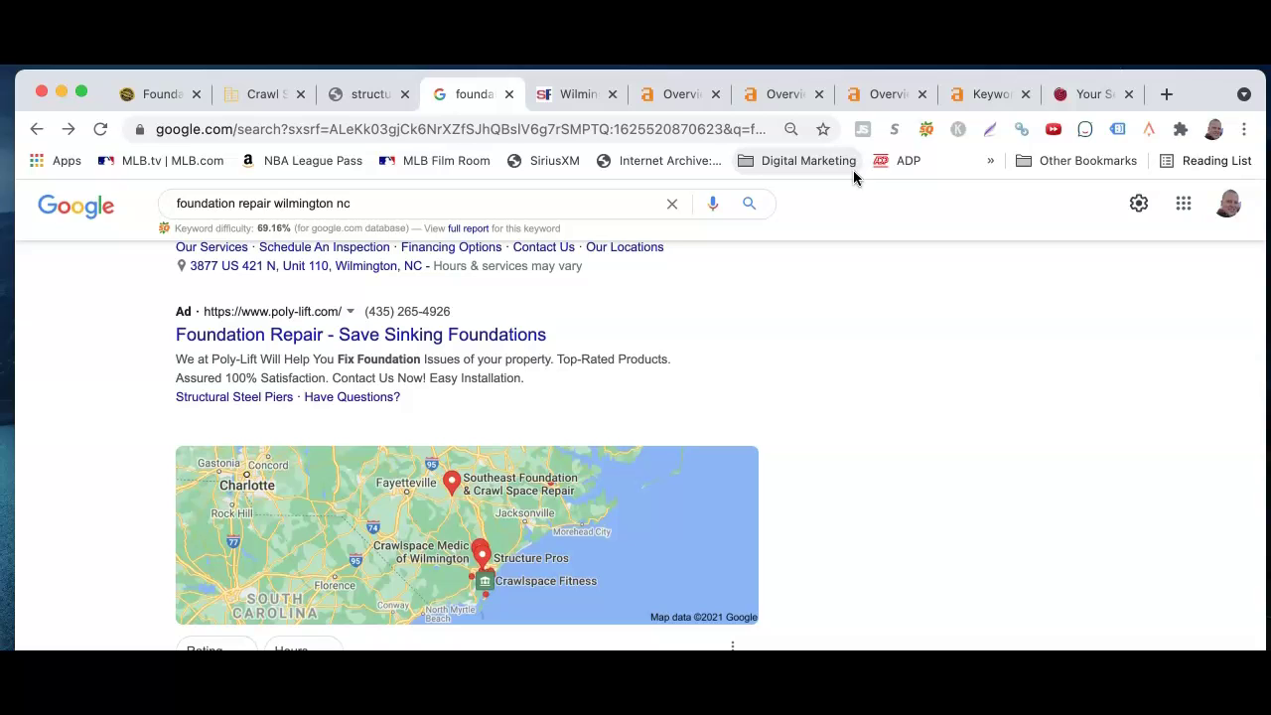
Compare the backlink and keyword metrics of structurepros.biz, structure-pros.com and structuralpros.com in their Ahrefs overviews
{"action": "left_click", "coordinate": [783, 102]}
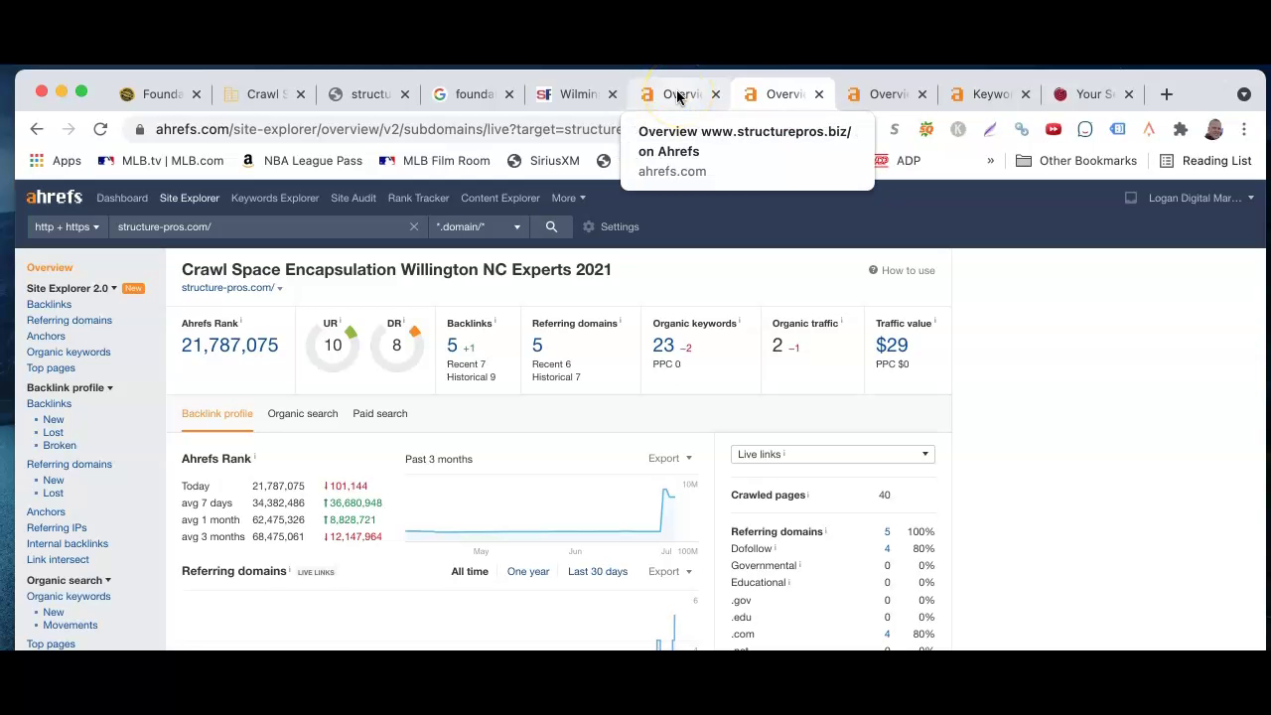
{"action": "left_click", "coordinate": [678, 96]}
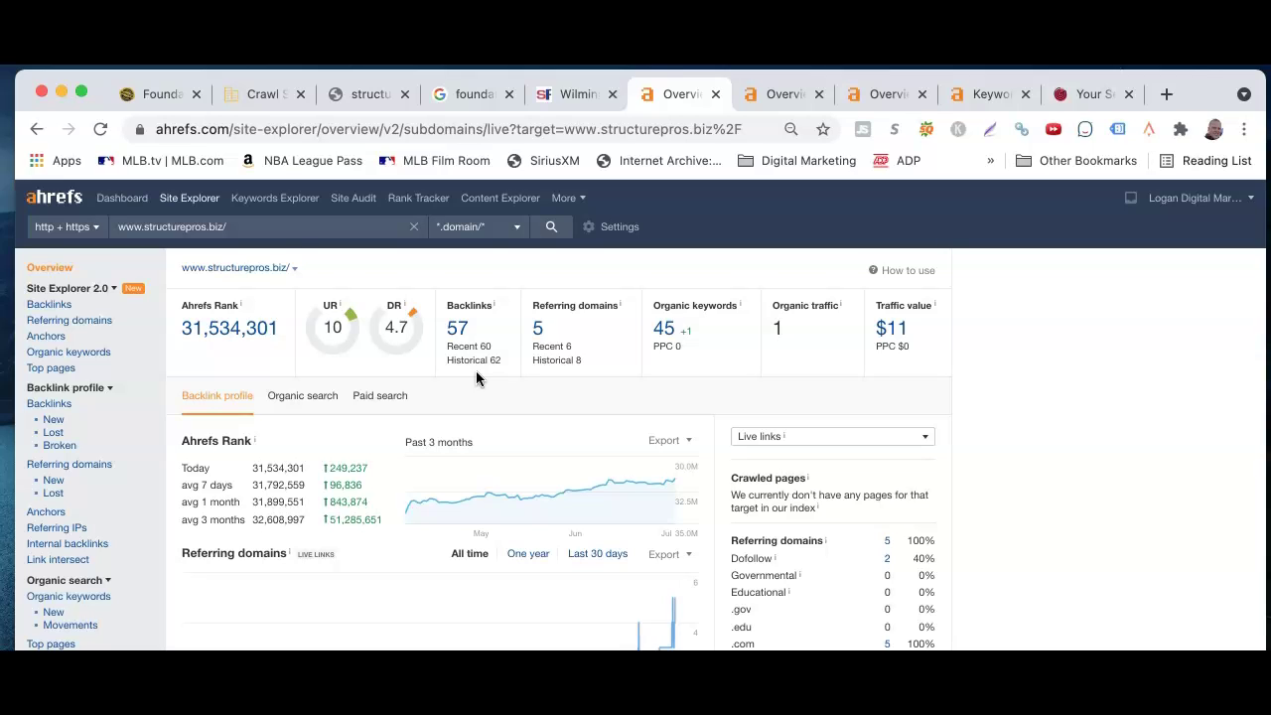
{"action": "left_click", "coordinate": [549, 395]}
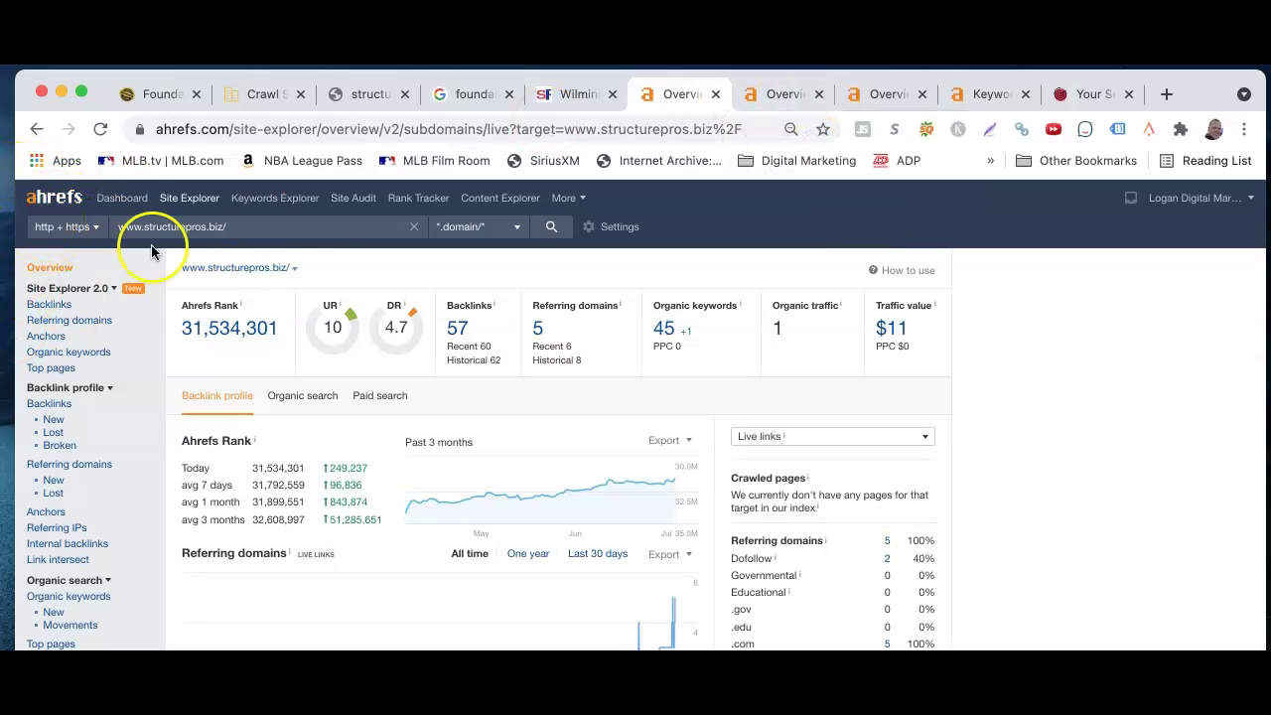
{"action": "mouse_move", "coordinate": [534, 479]}
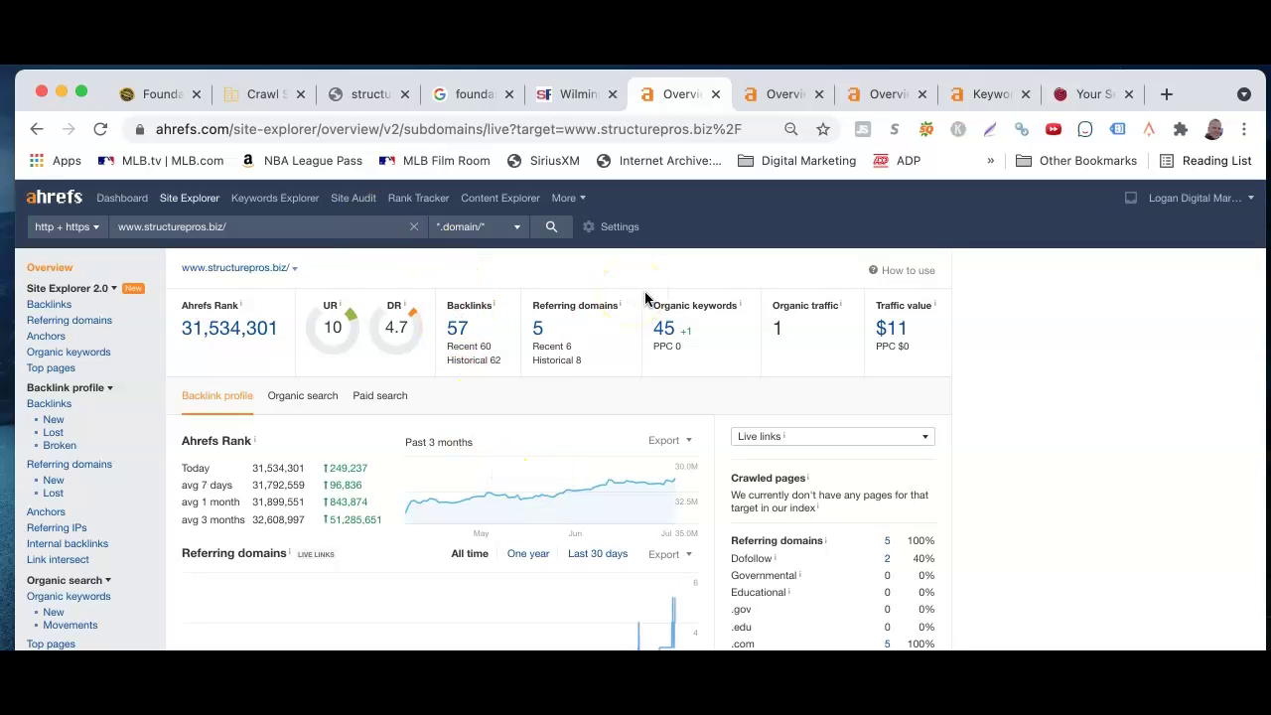
{"action": "mouse_move", "coordinate": [960, 151]}
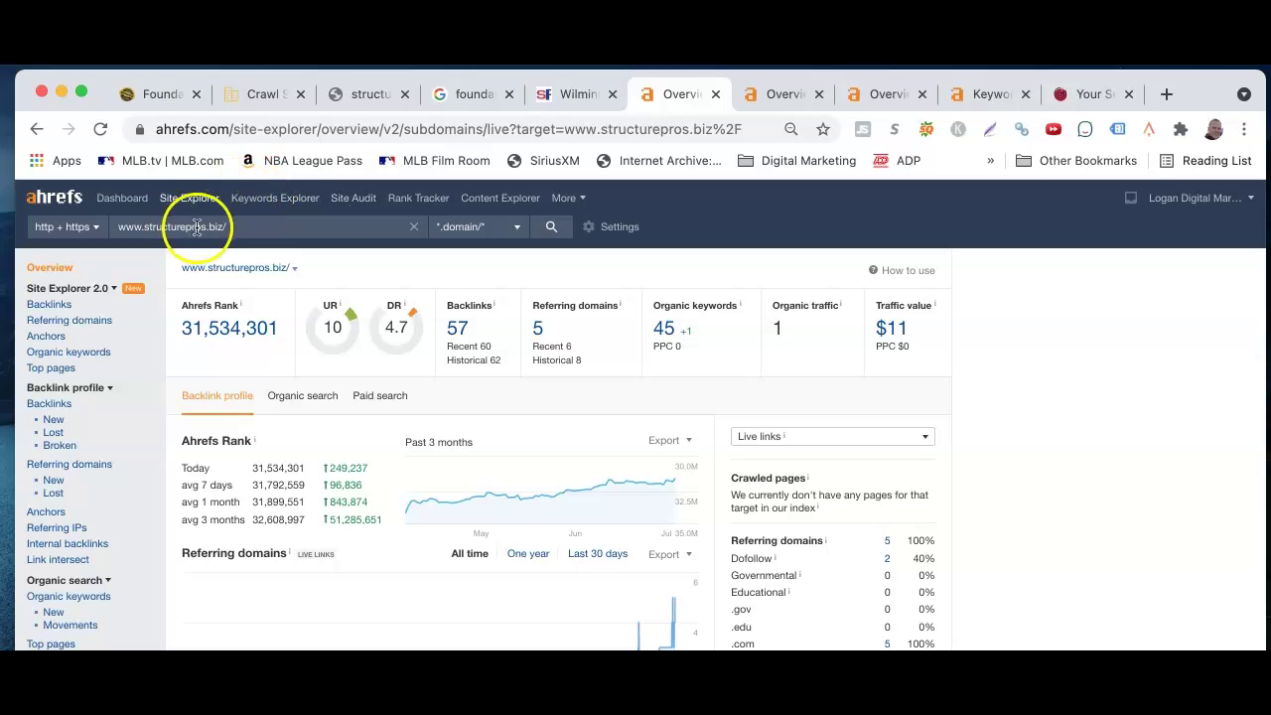
{"action": "left_click", "coordinate": [783, 97]}
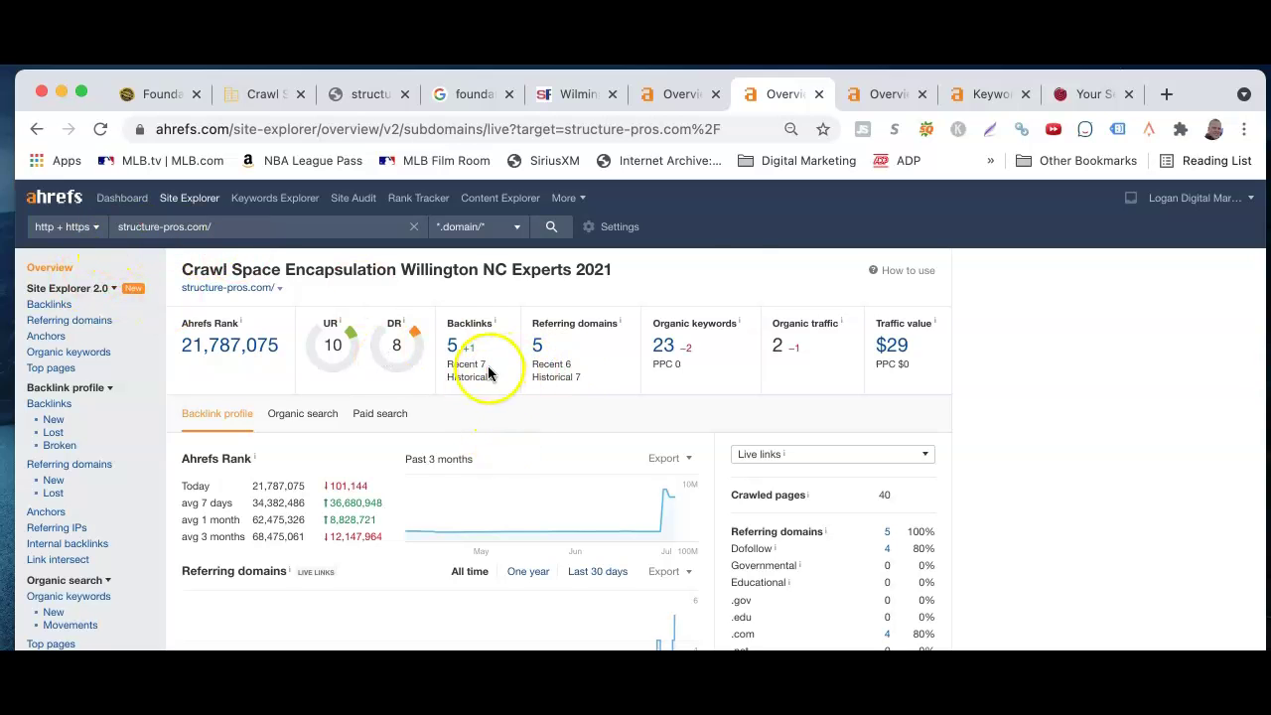
{"action": "left_click", "coordinate": [885, 91]}
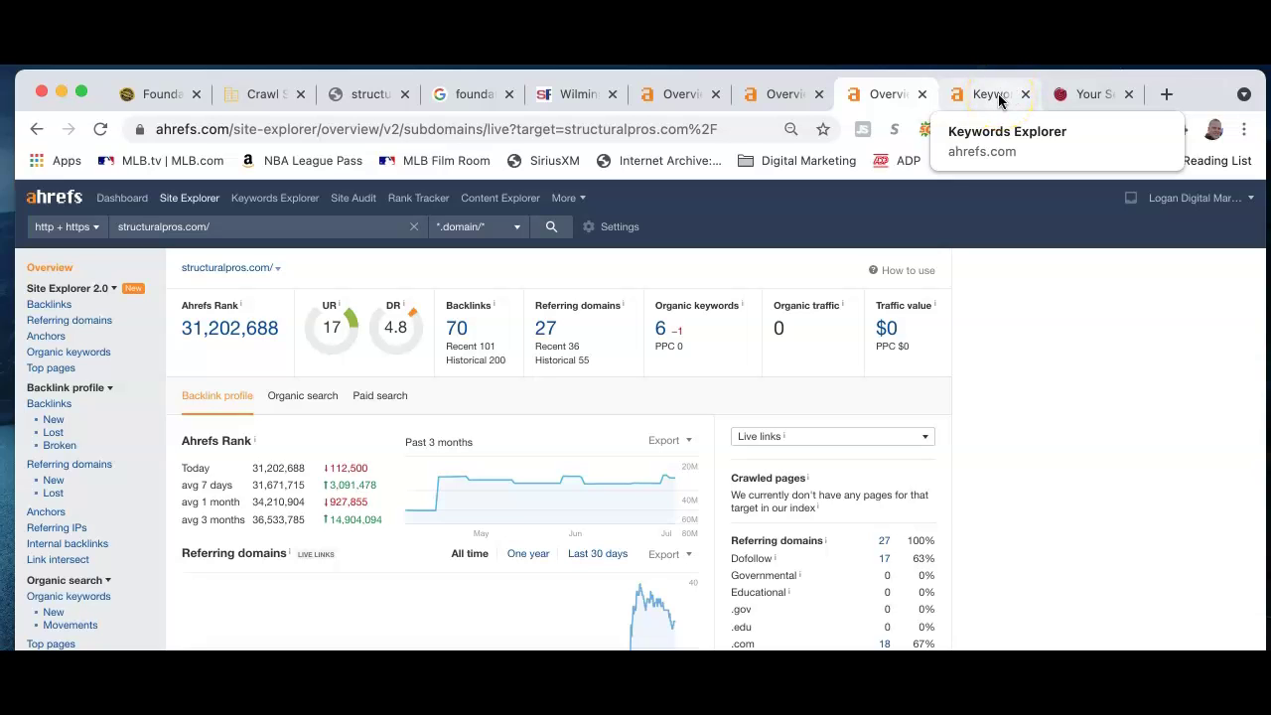
Copy the address of Southeast Foundation & Crawl Space Repair's Wilmington page and open ahrefs.com in a new browser tab
{"action": "left_click", "coordinate": [570, 91]}
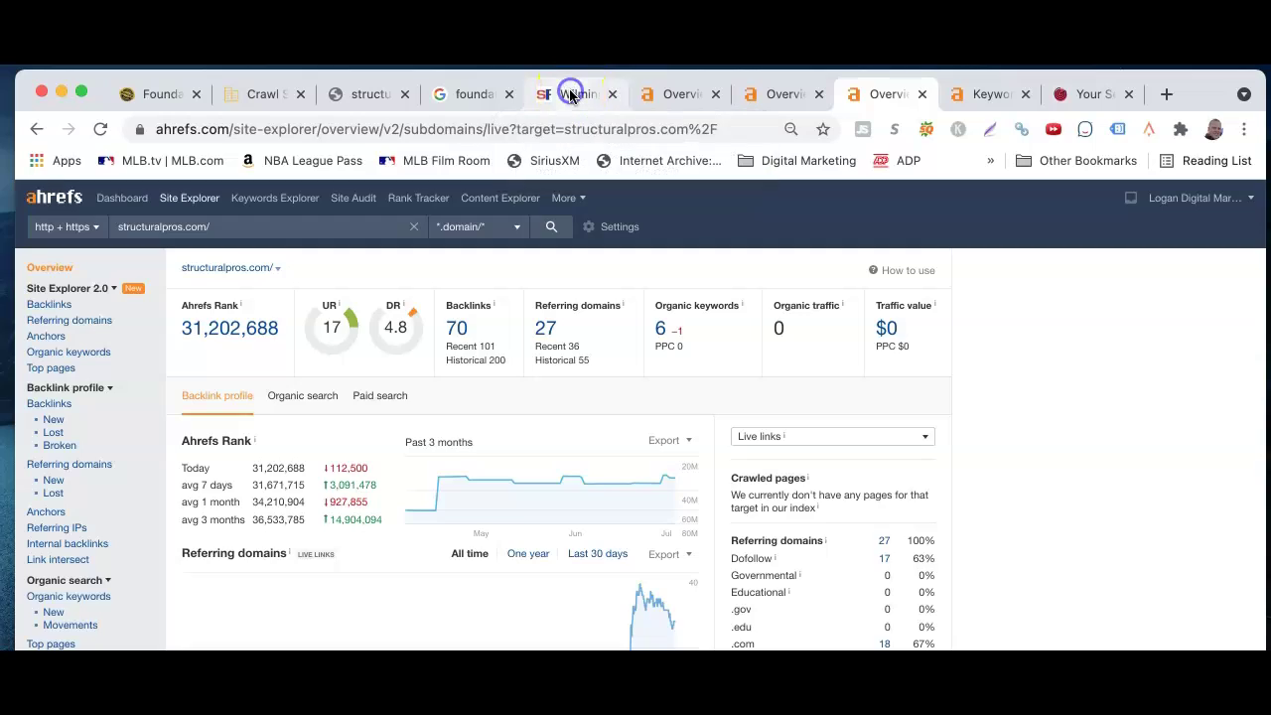
{"action": "left_click", "coordinate": [374, 128]}
{"action": "key", "text": "ctrl+c"}
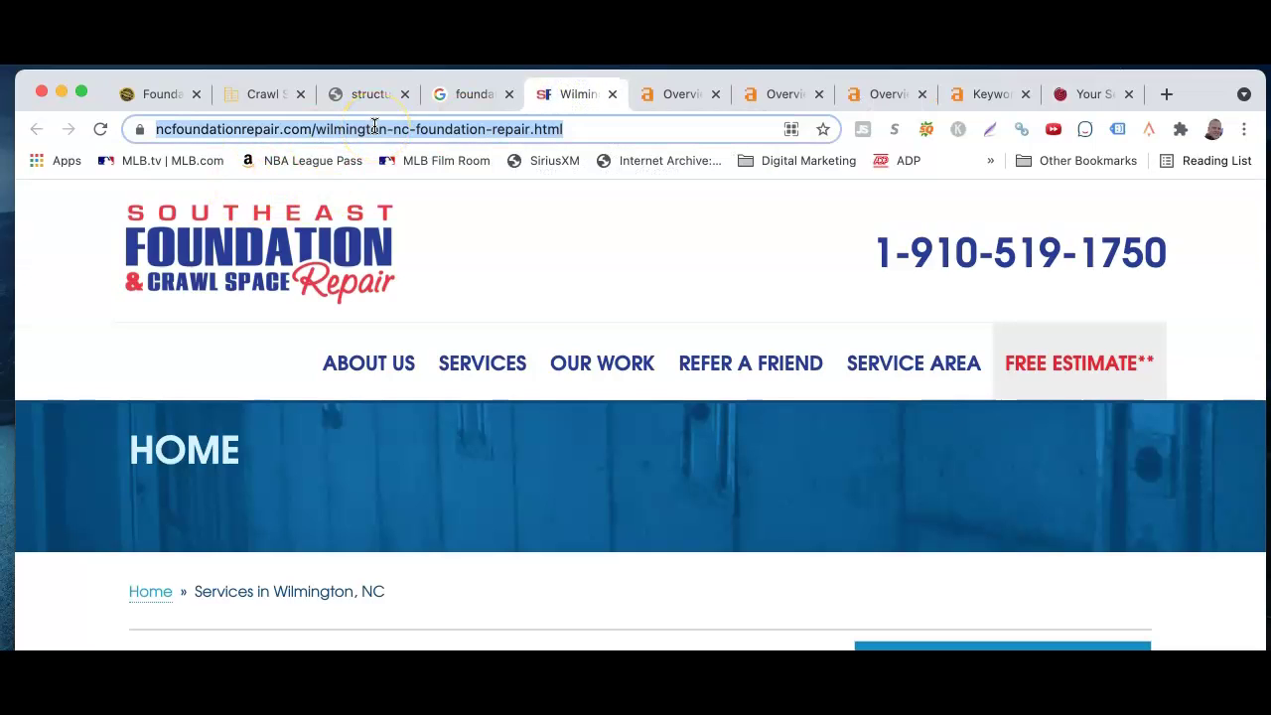
{"action": "left_click", "coordinate": [1166, 93]}
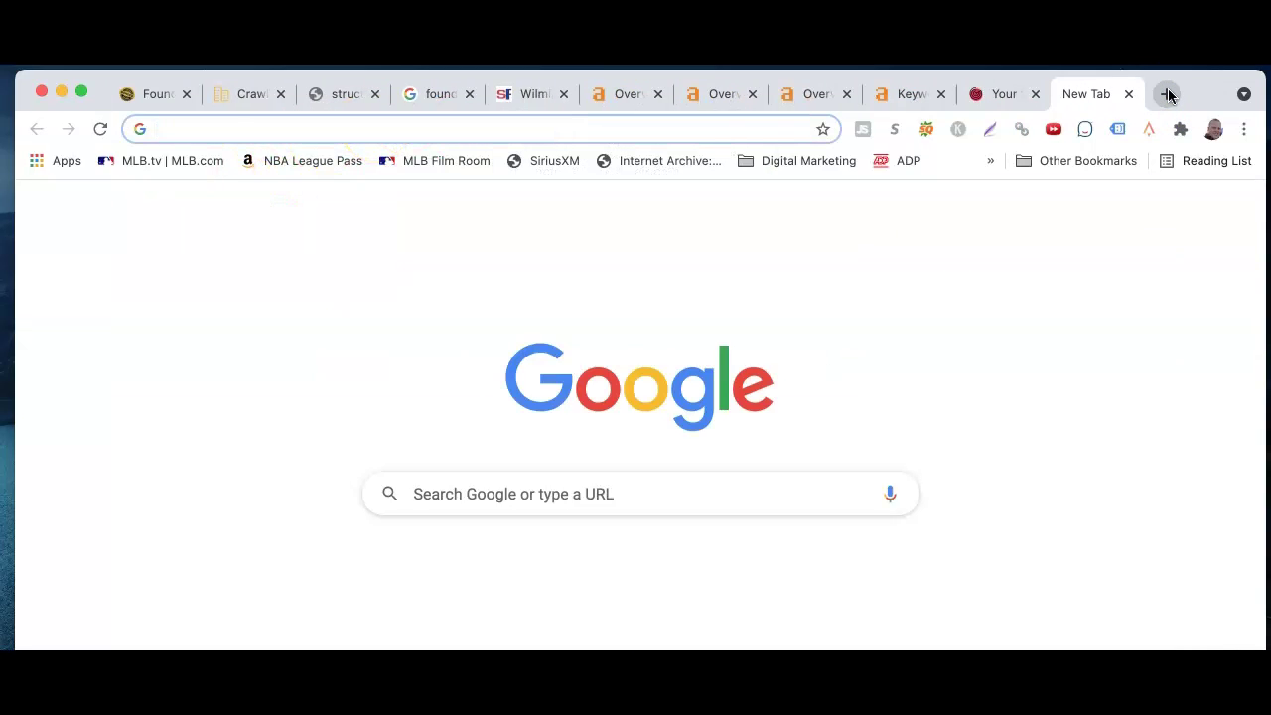
{"action": "type", "text": "a"}
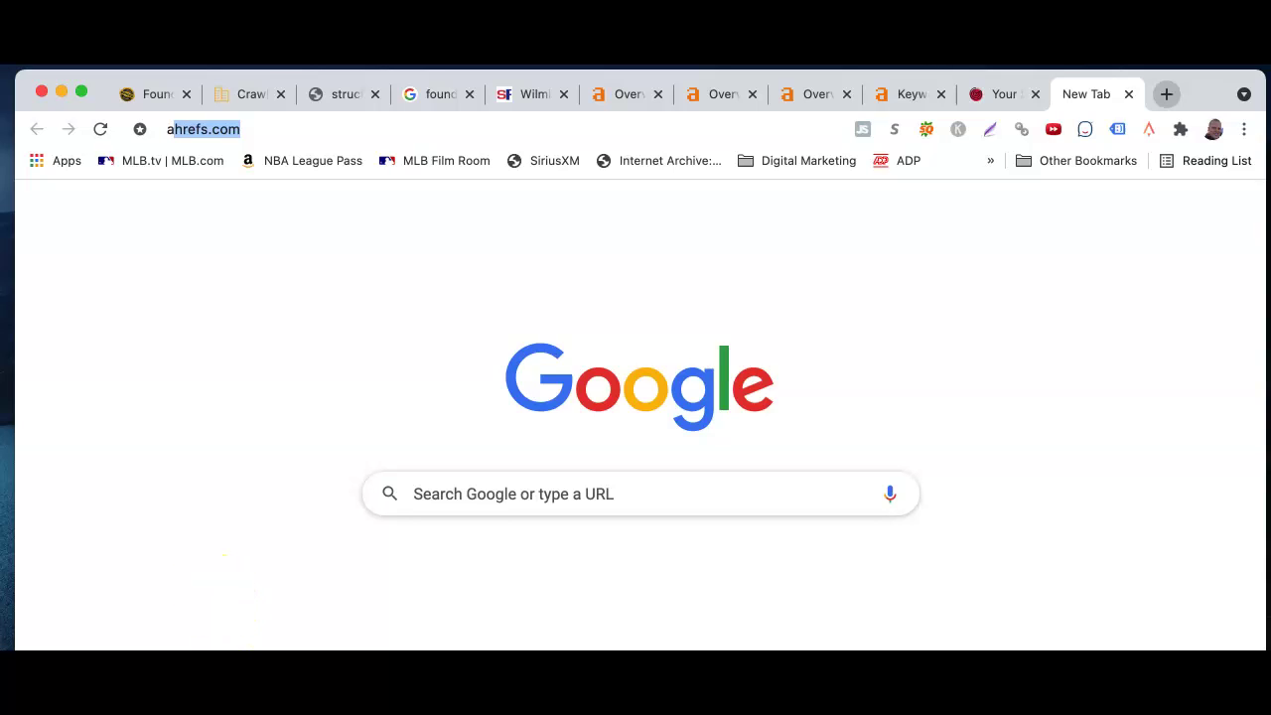
{"action": "key", "text": "Return"}
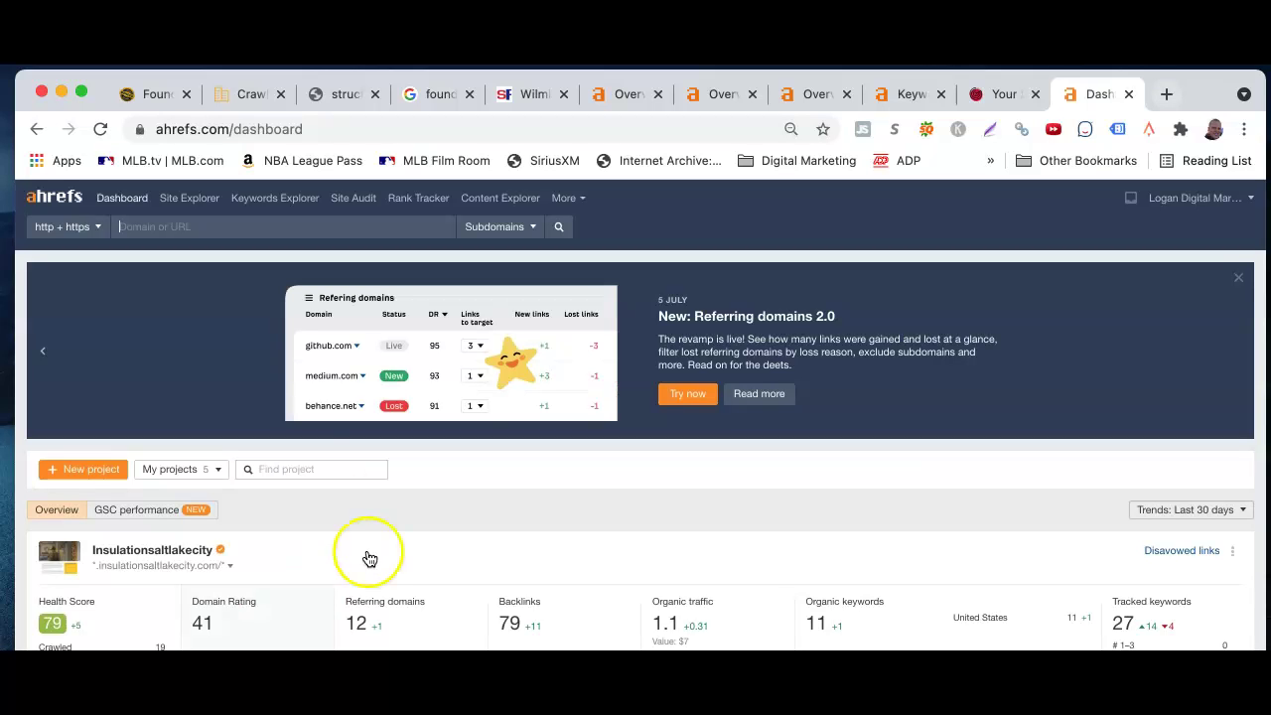
Analyze the copied competitor URL in Ahrefs with the scope set to the domain with all its subdomains
{"action": "left_click", "coordinate": [231, 220]}
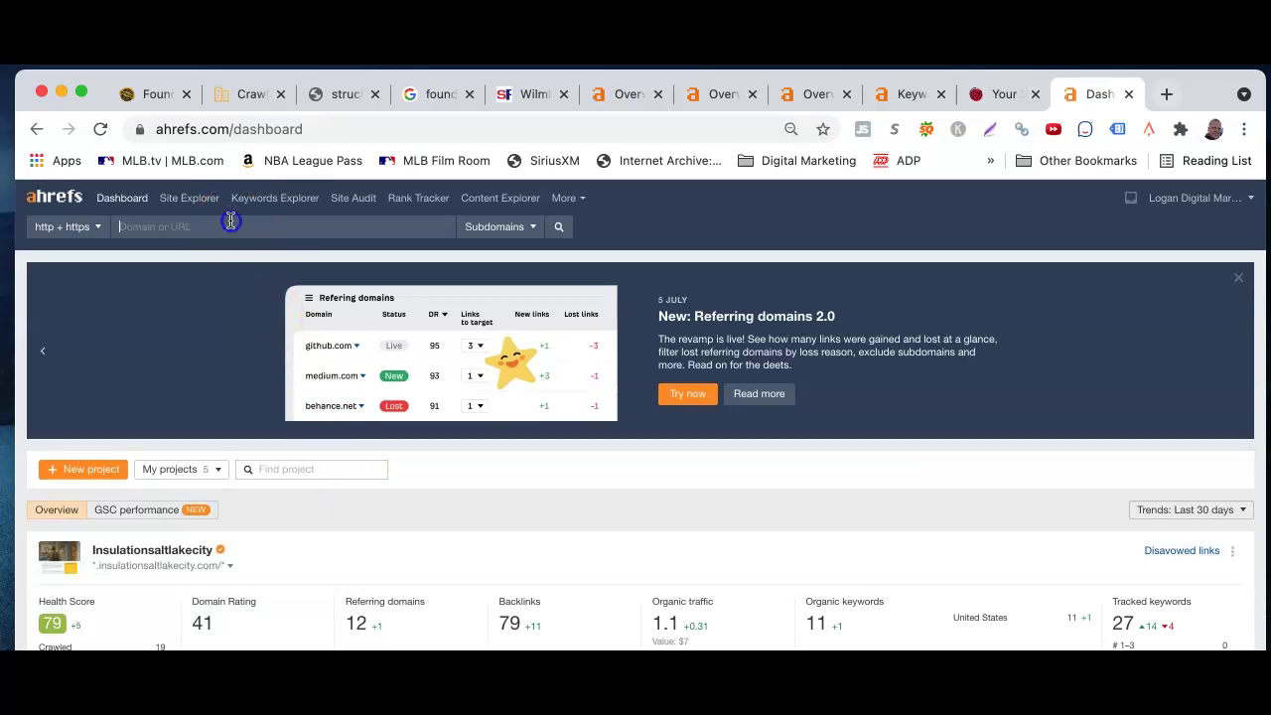
{"action": "key", "text": "ctrl+v"}
{"action": "key", "text": "Return"}
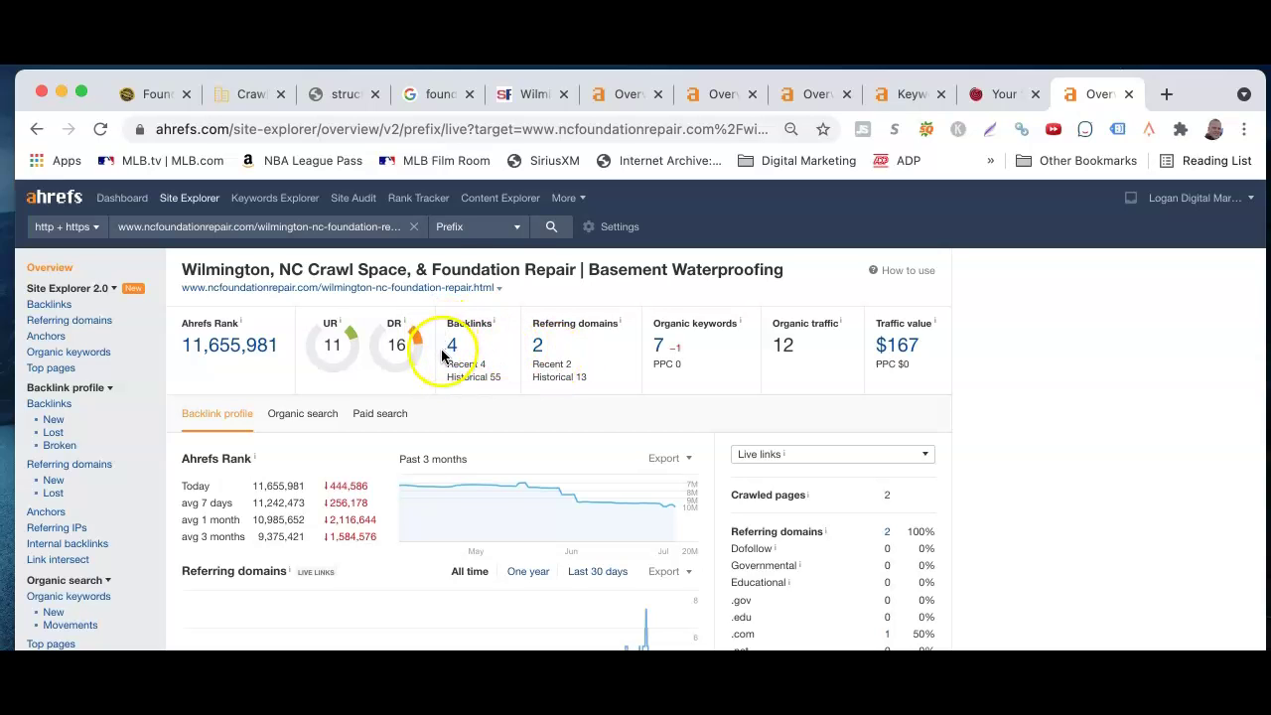
{"action": "left_click", "coordinate": [517, 232]}
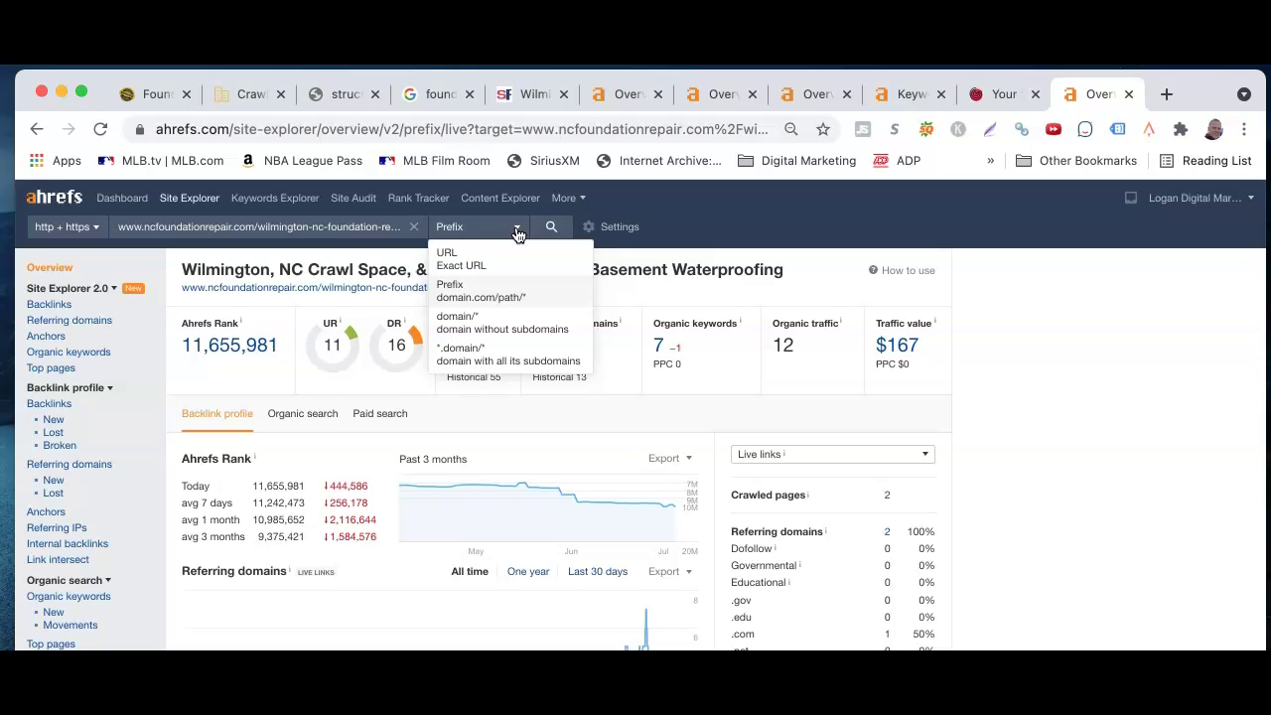
{"action": "left_click", "coordinate": [565, 361]}
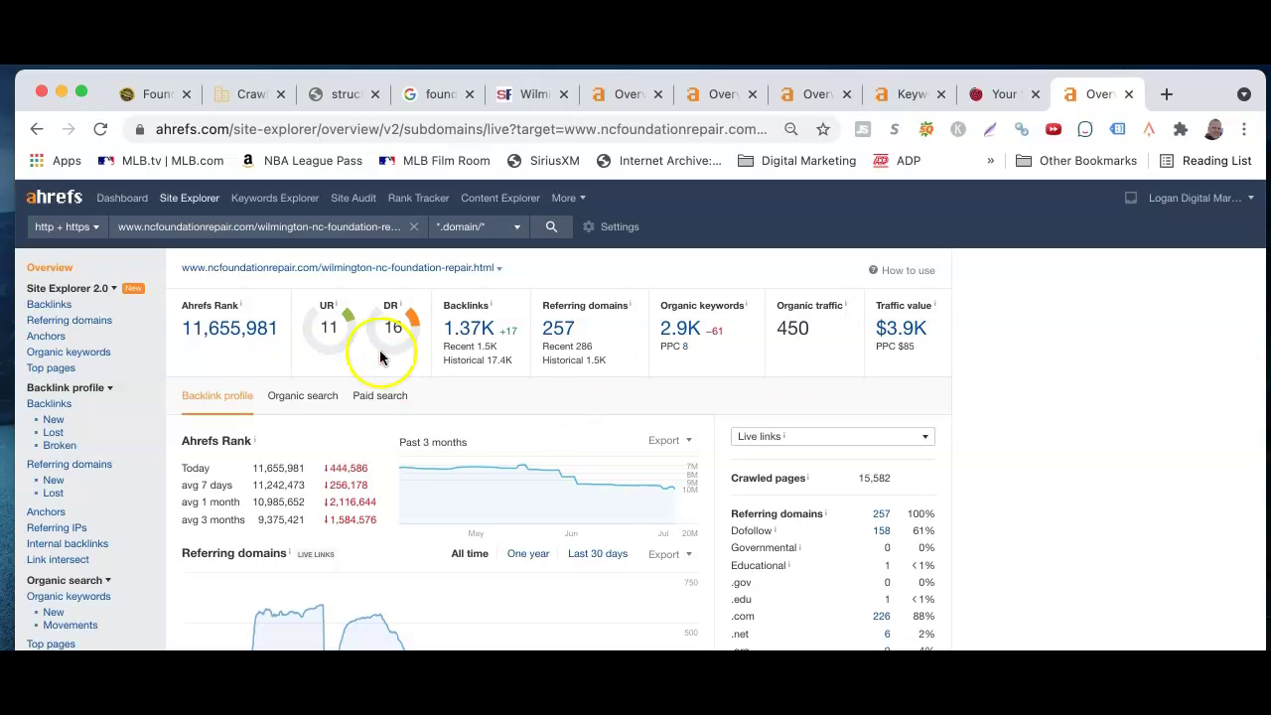
Review the structurepros.biz homepage text and the service pages offered in its site navigation
{"action": "left_click", "coordinate": [343, 94]}
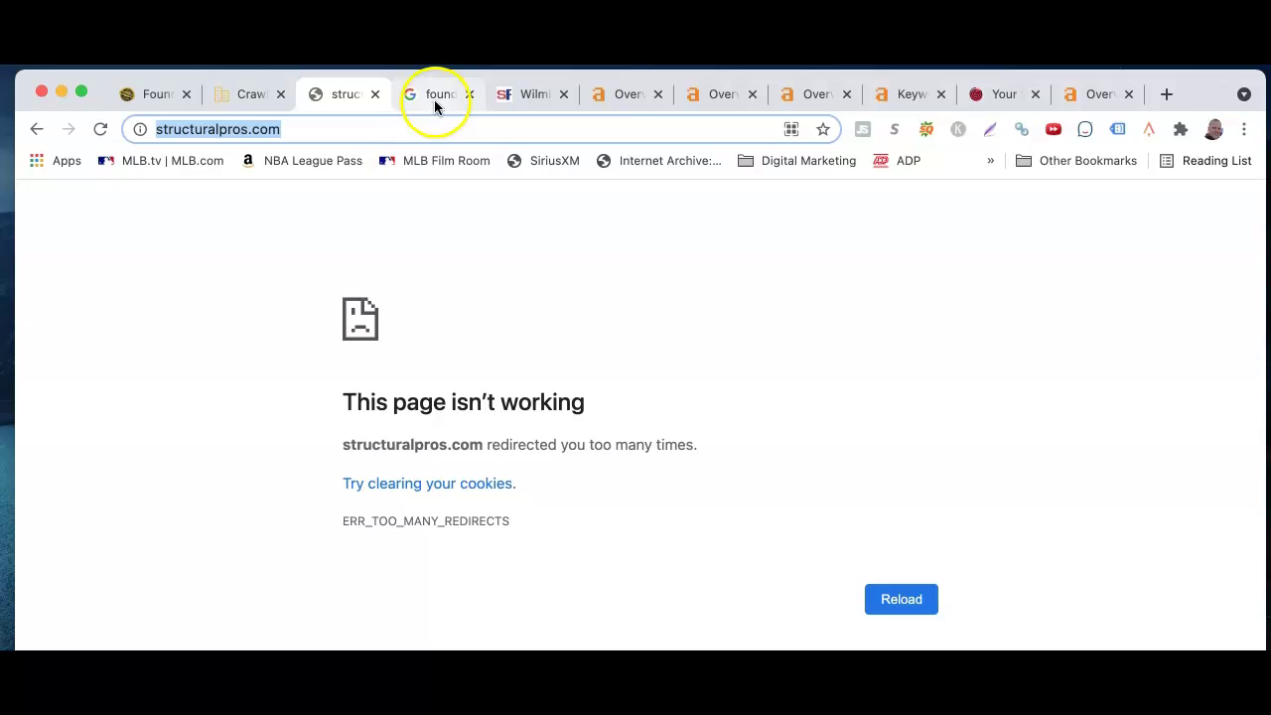
{"action": "left_click", "coordinate": [156, 94]}
{"action": "scroll", "coordinate": [452, 516], "scroll_direction": "down", "scroll_amount": 10}
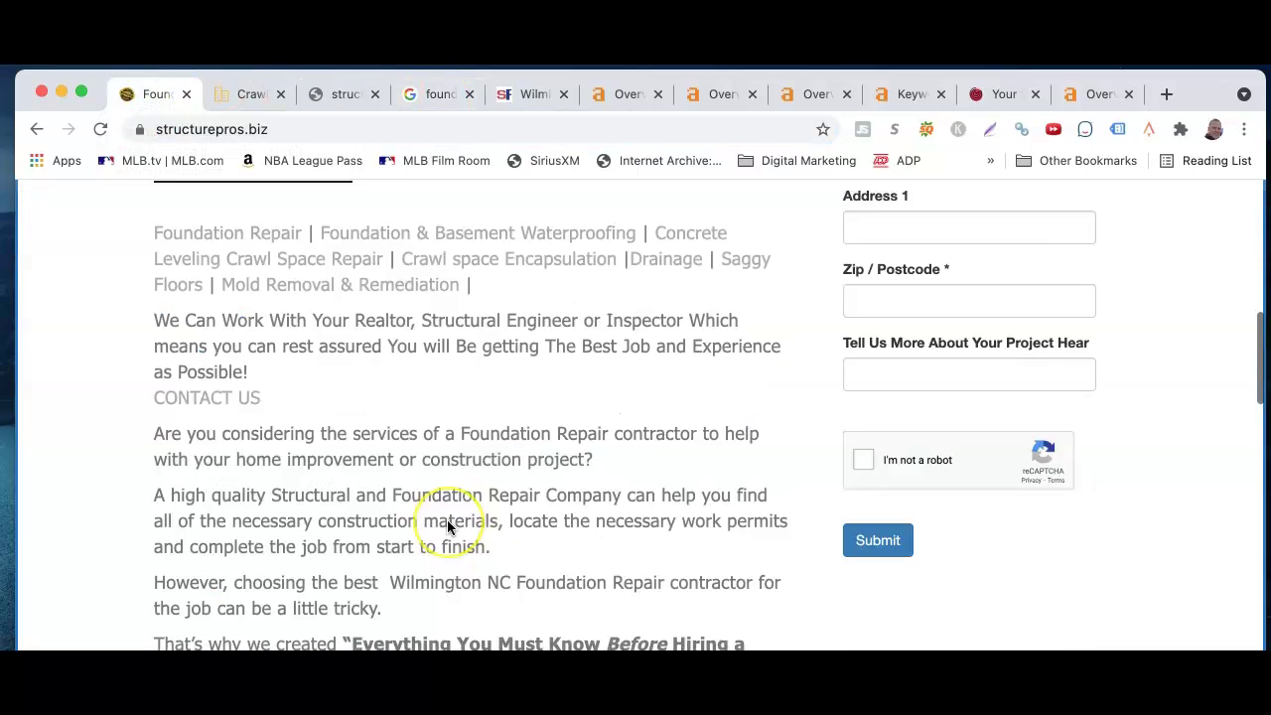
{"action": "scroll", "coordinate": [446, 525], "scroll_direction": "down", "scroll_amount": 10}
{"action": "left_click", "coordinate": [565, 358]}
{"action": "scroll", "coordinate": [564, 358], "scroll_direction": "up", "scroll_amount": 15}
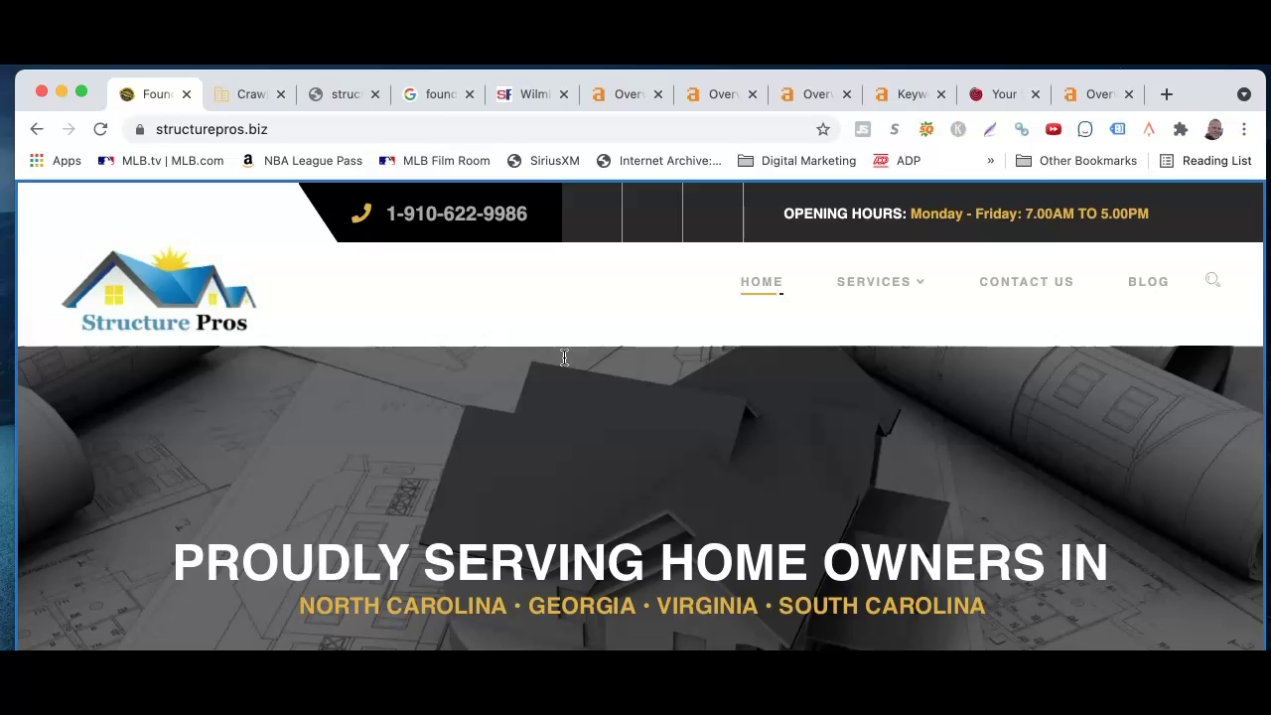
{"action": "mouse_move", "coordinate": [879, 284]}
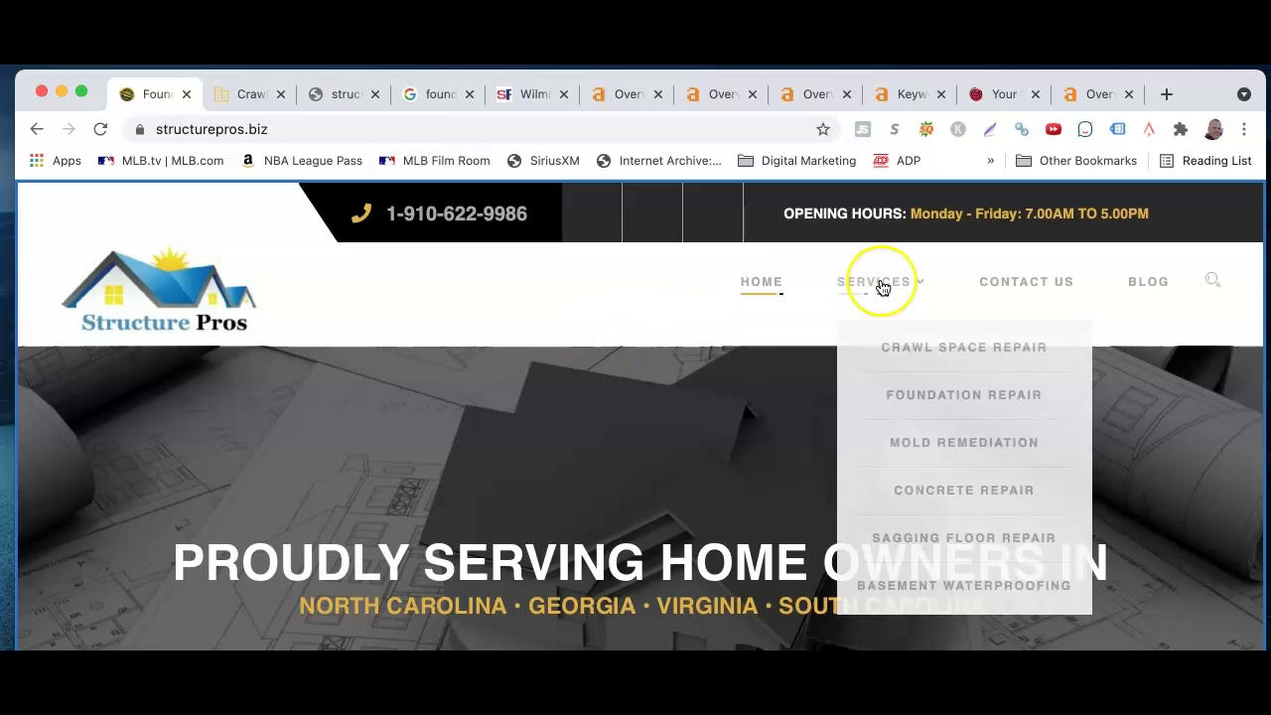
{"action": "left_click", "coordinate": [901, 355]}
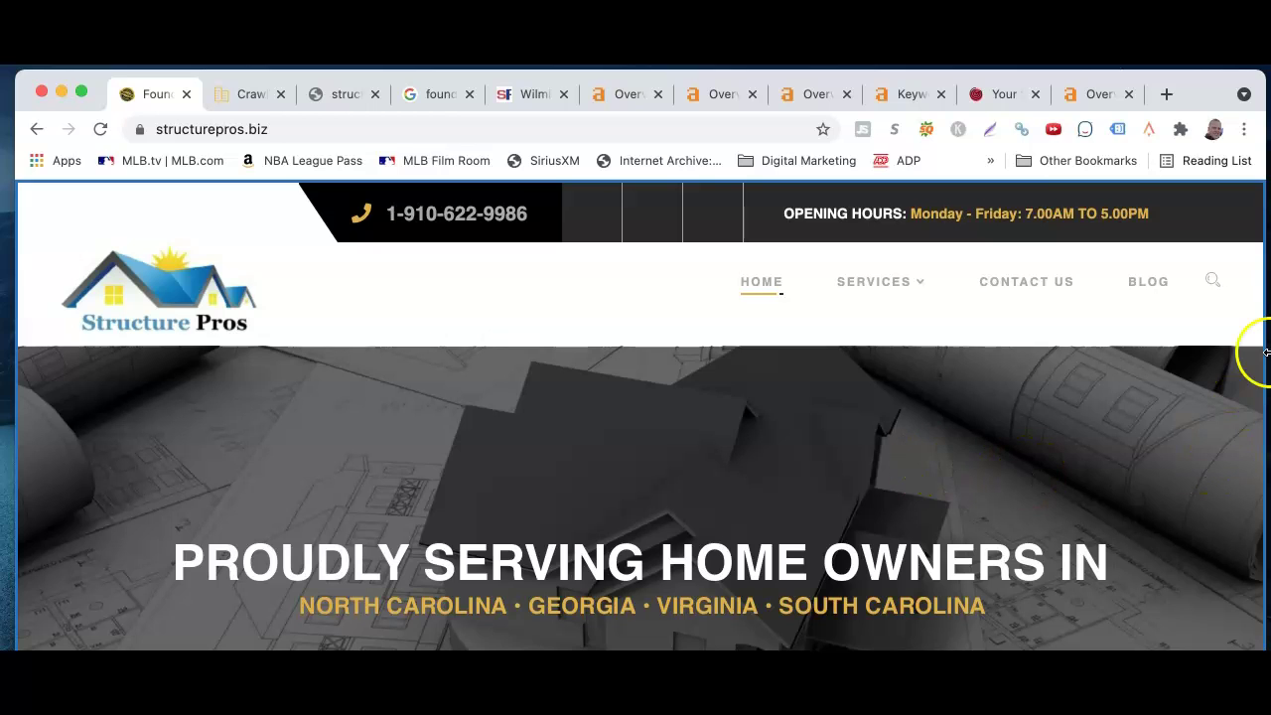
{"action": "mouse_move", "coordinate": [884, 284]}
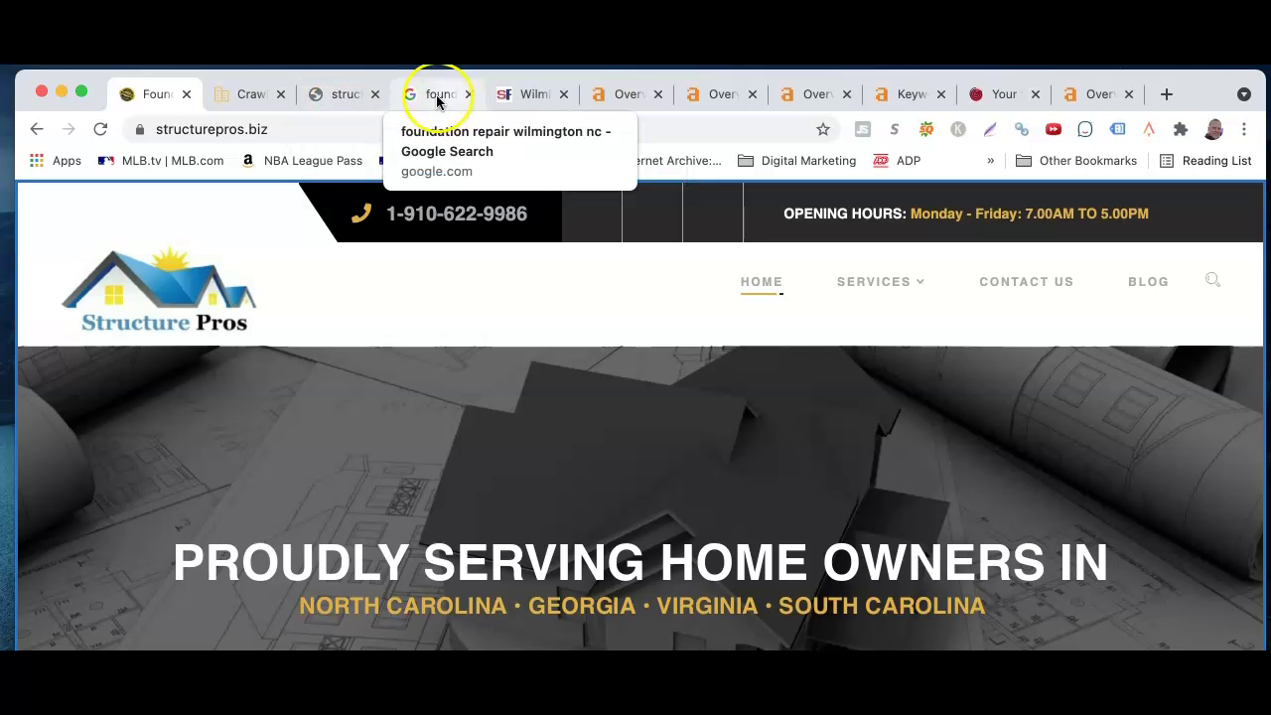
Examine the ncfoundationrepair.com, HomeAdvisor and Yelp organic listings in the "foundation repair wilmington nc" Google results
{"action": "left_click", "coordinate": [433, 94]}
{"action": "scroll", "coordinate": [419, 454], "scroll_direction": "down", "scroll_amount": 12}
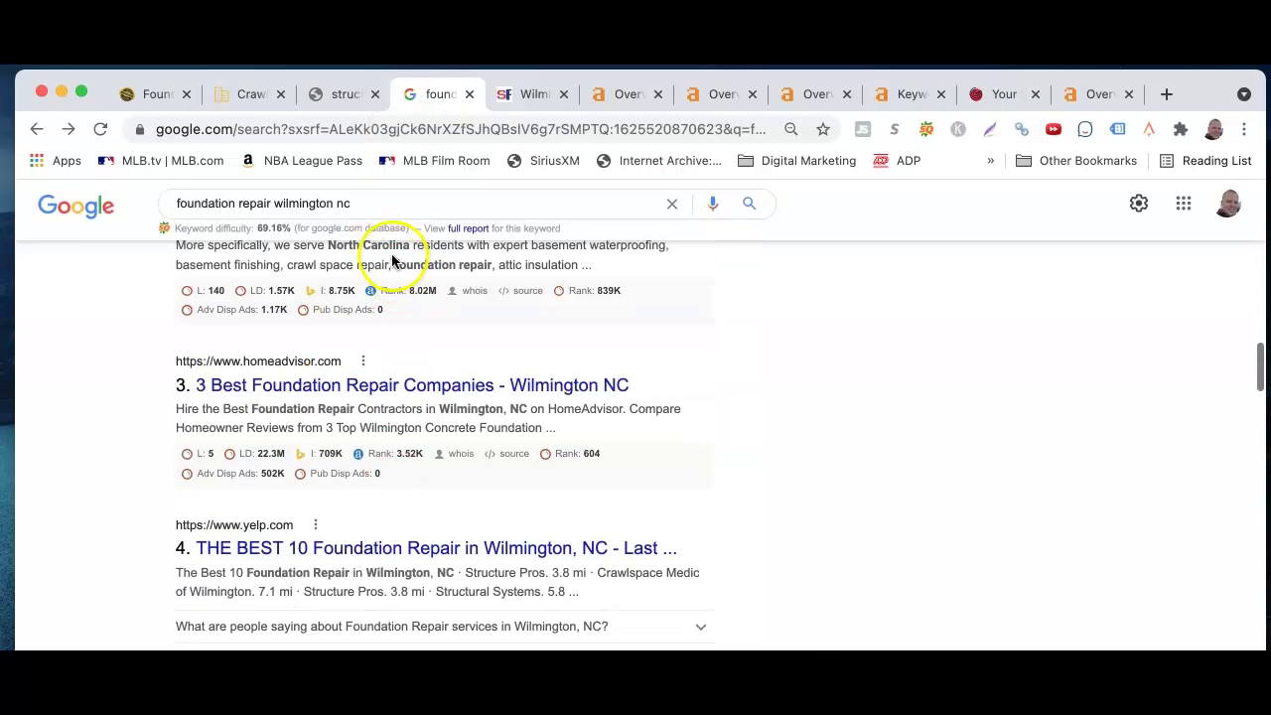
{"action": "scroll", "coordinate": [333, 446], "scroll_direction": "up", "scroll_amount": 5}
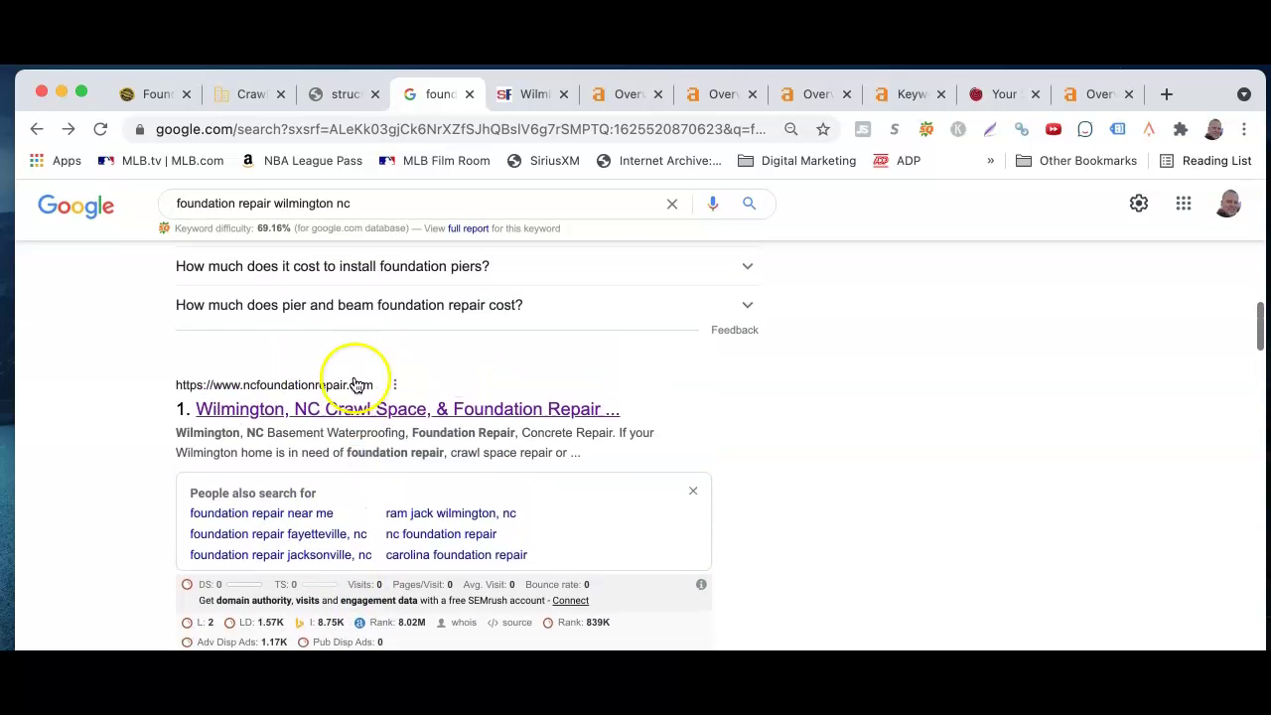
{"action": "scroll", "coordinate": [358, 384], "scroll_direction": "down", "scroll_amount": 3}
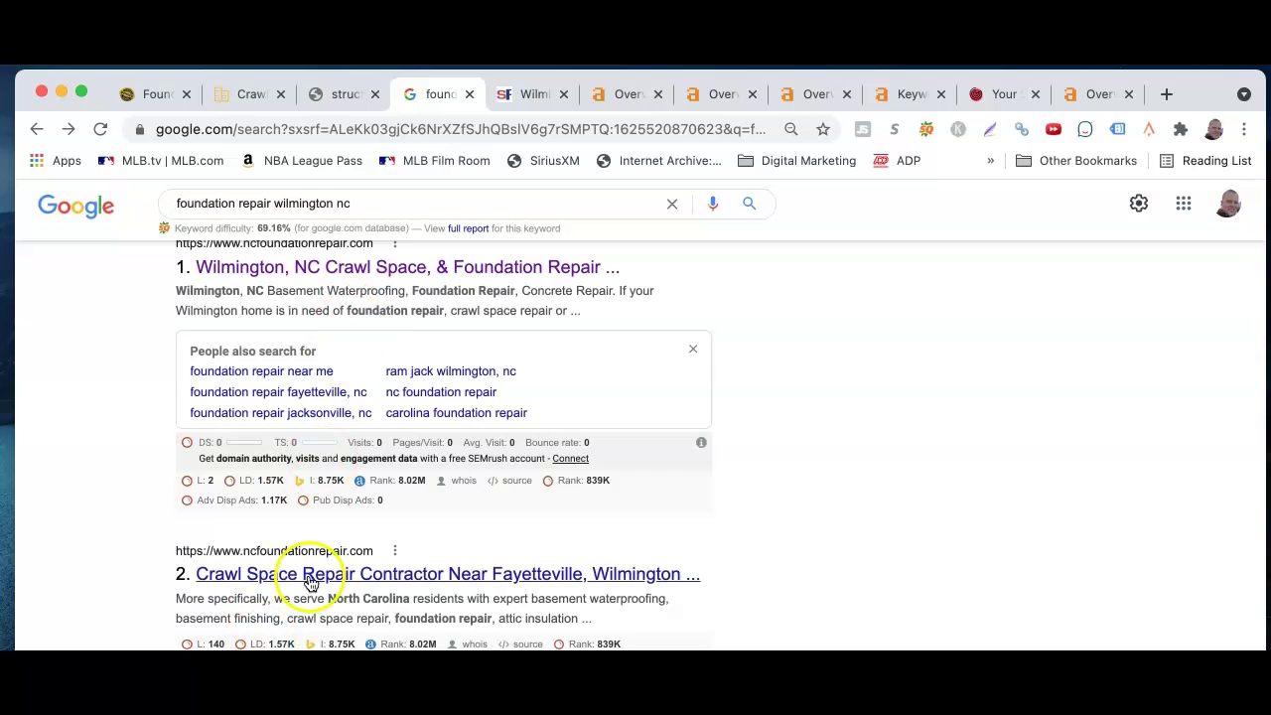
Compare the local business listings of Structure Pros, Crawlspace Medic of Wilmington and Southeast Foundation & Crawl Space Repair in the Google results
{"action": "scroll", "coordinate": [893, 568], "scroll_direction": "up", "scroll_amount": 10}
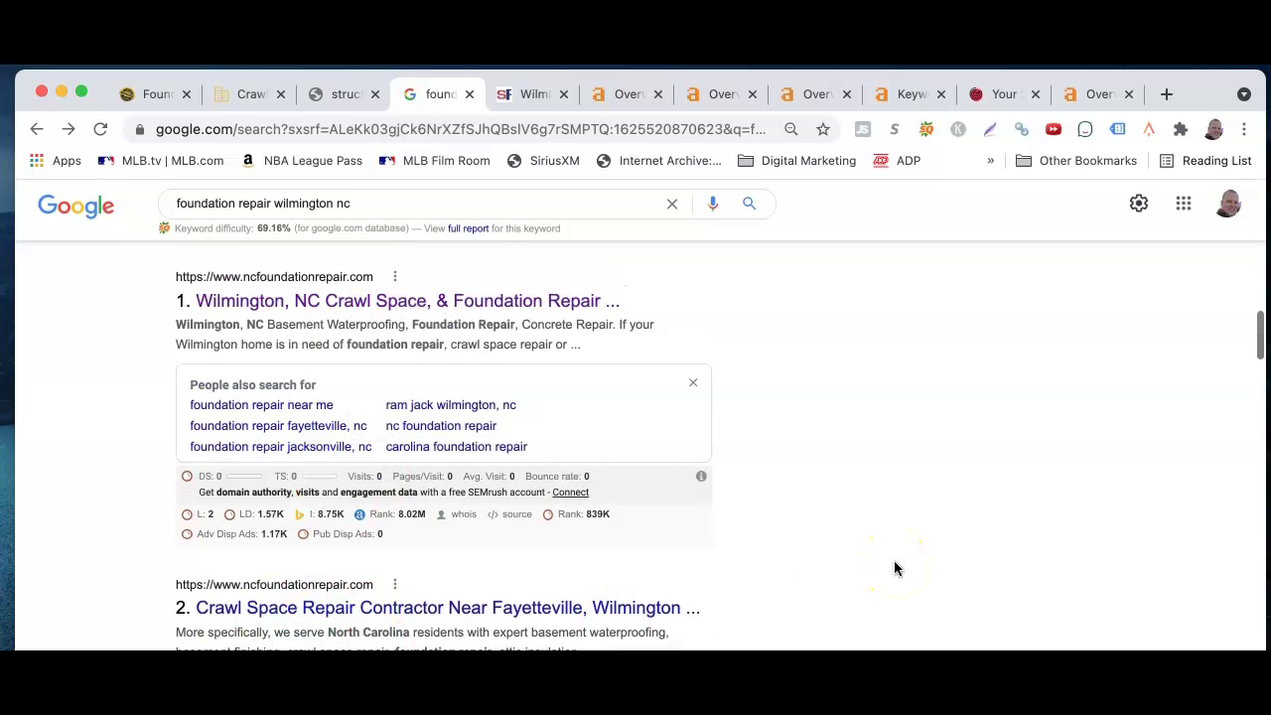
{"action": "scroll", "coordinate": [839, 338], "scroll_direction": "up", "scroll_amount": 10}
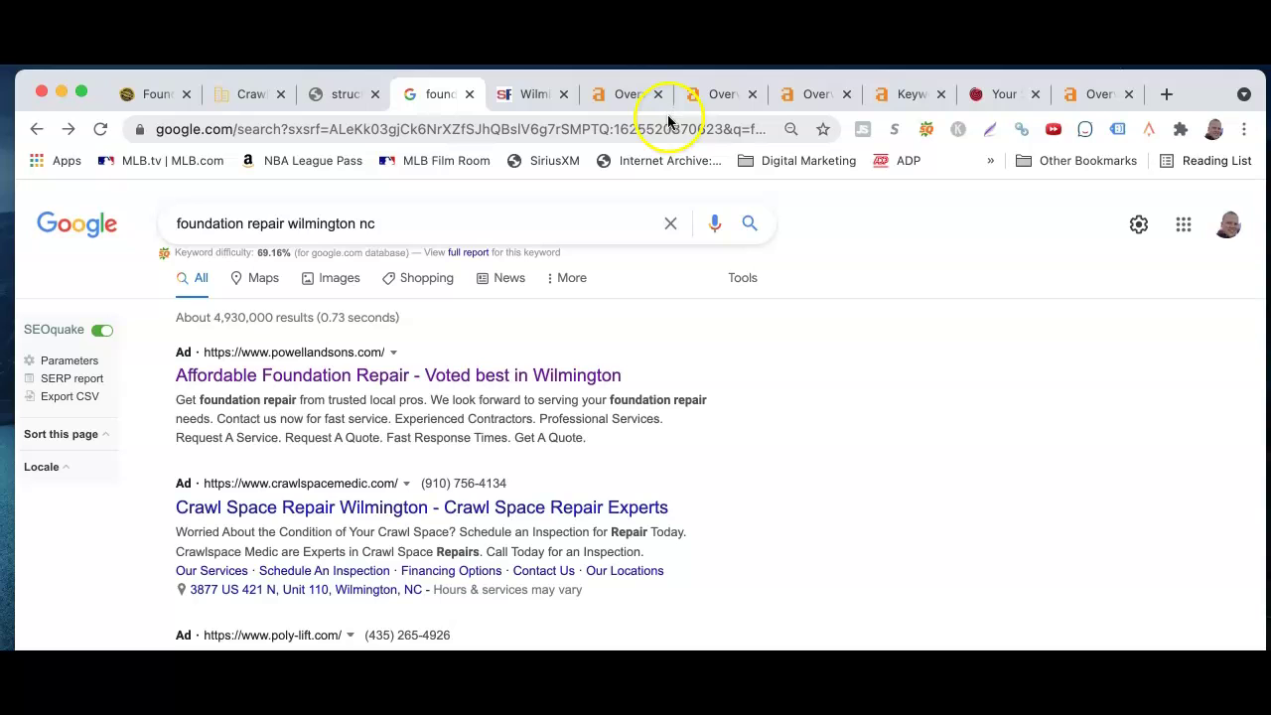
{"action": "left_click", "coordinate": [534, 94]}
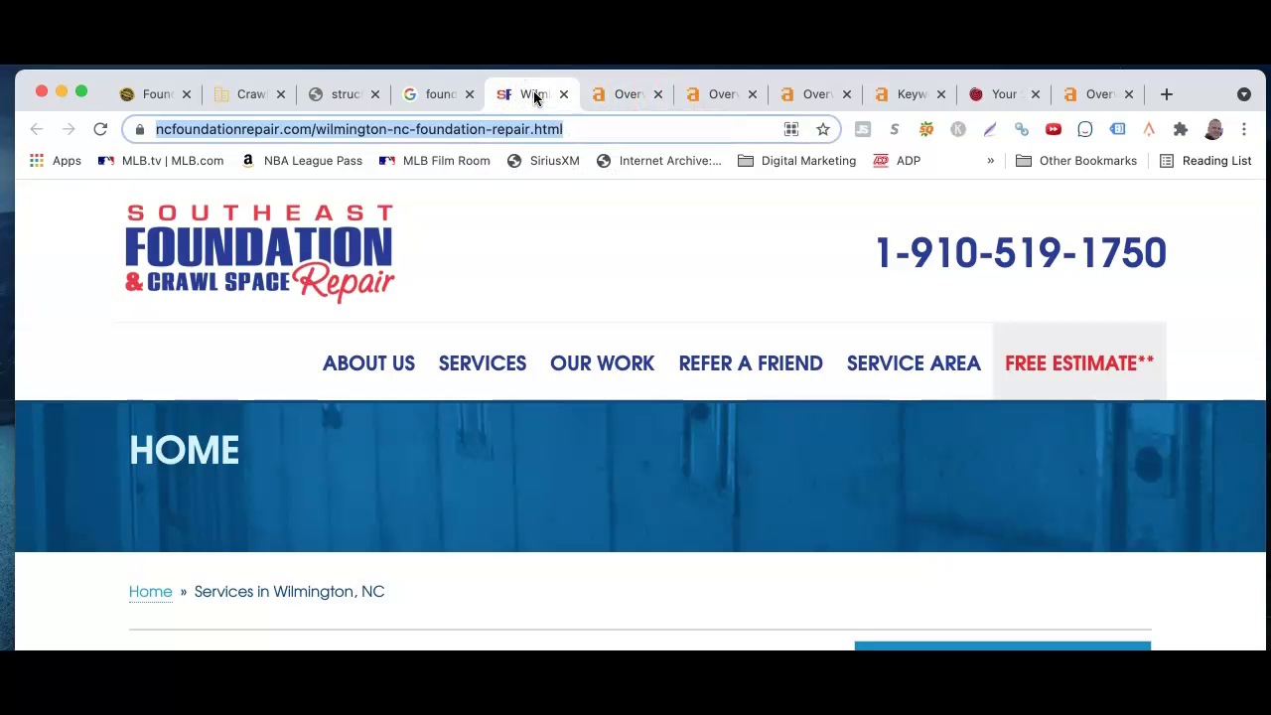
{"action": "left_click", "coordinate": [435, 95]}
{"action": "scroll", "coordinate": [553, 536], "scroll_direction": "down", "scroll_amount": 10}
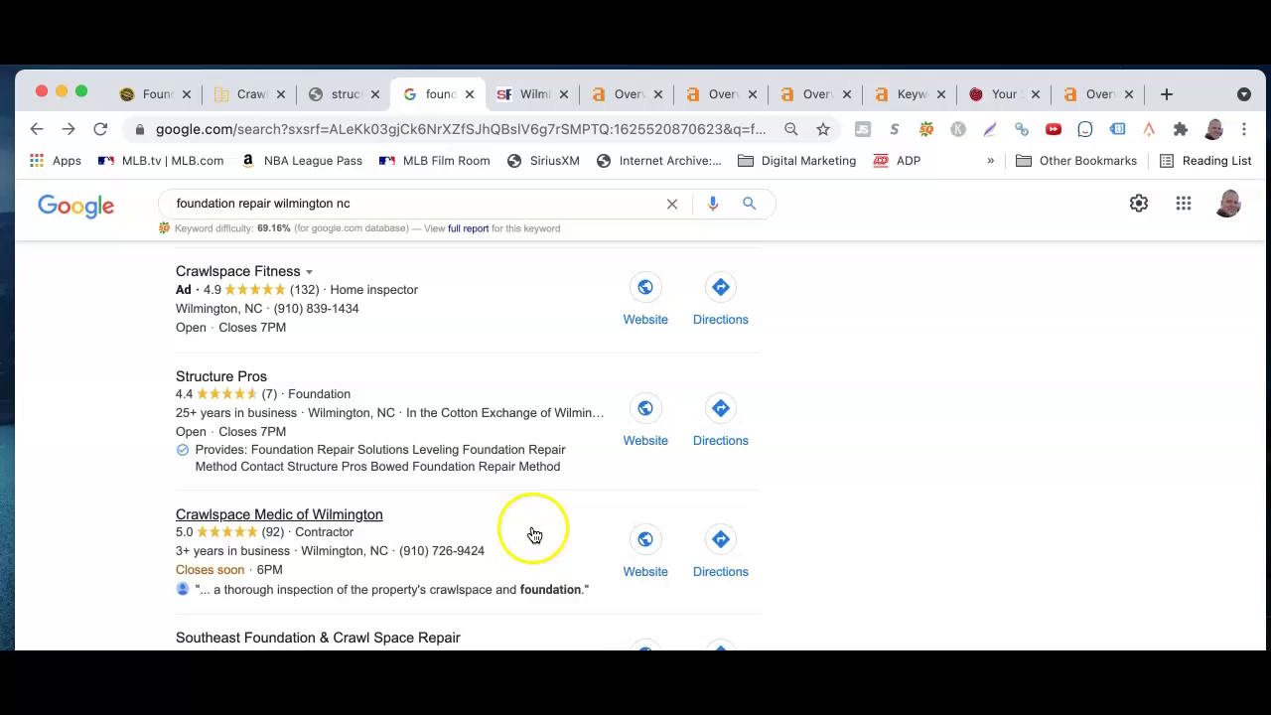
{"action": "scroll", "coordinate": [508, 563], "scroll_direction": "down", "scroll_amount": 4}
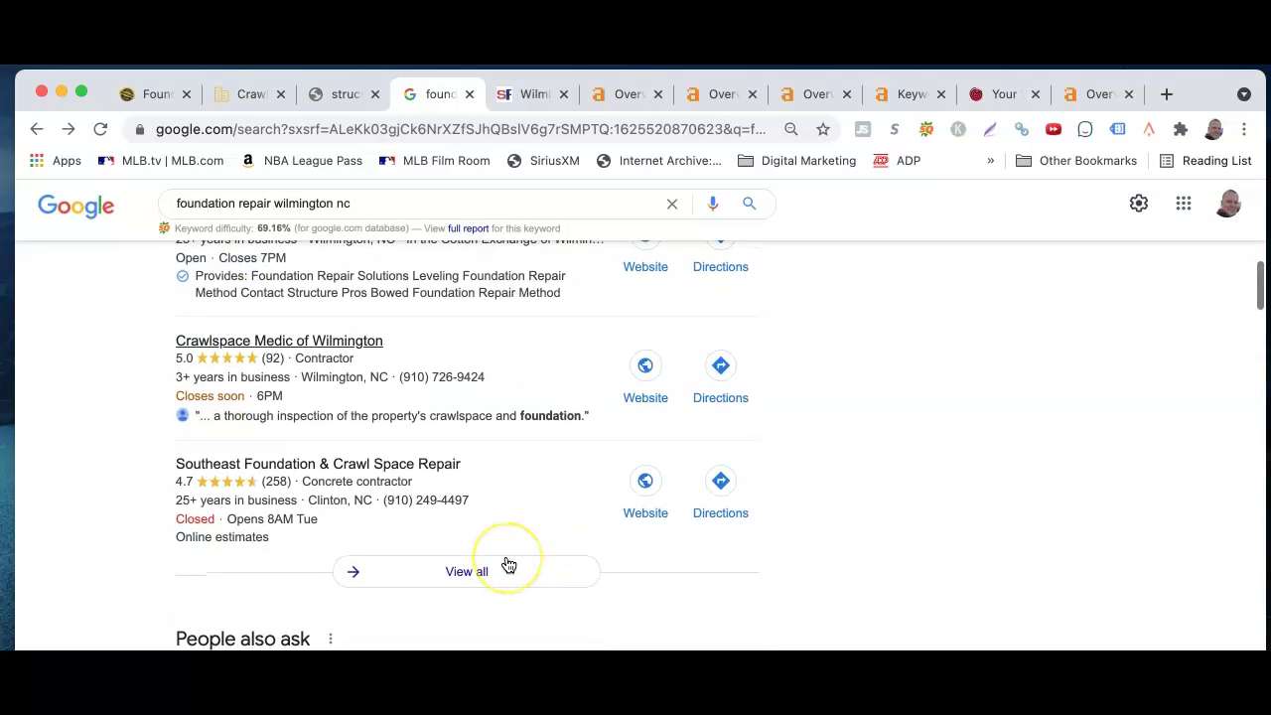
{"action": "scroll", "coordinate": [506, 565], "scroll_direction": "up", "scroll_amount": 2}
{"action": "left_click", "coordinate": [1005, 95]}
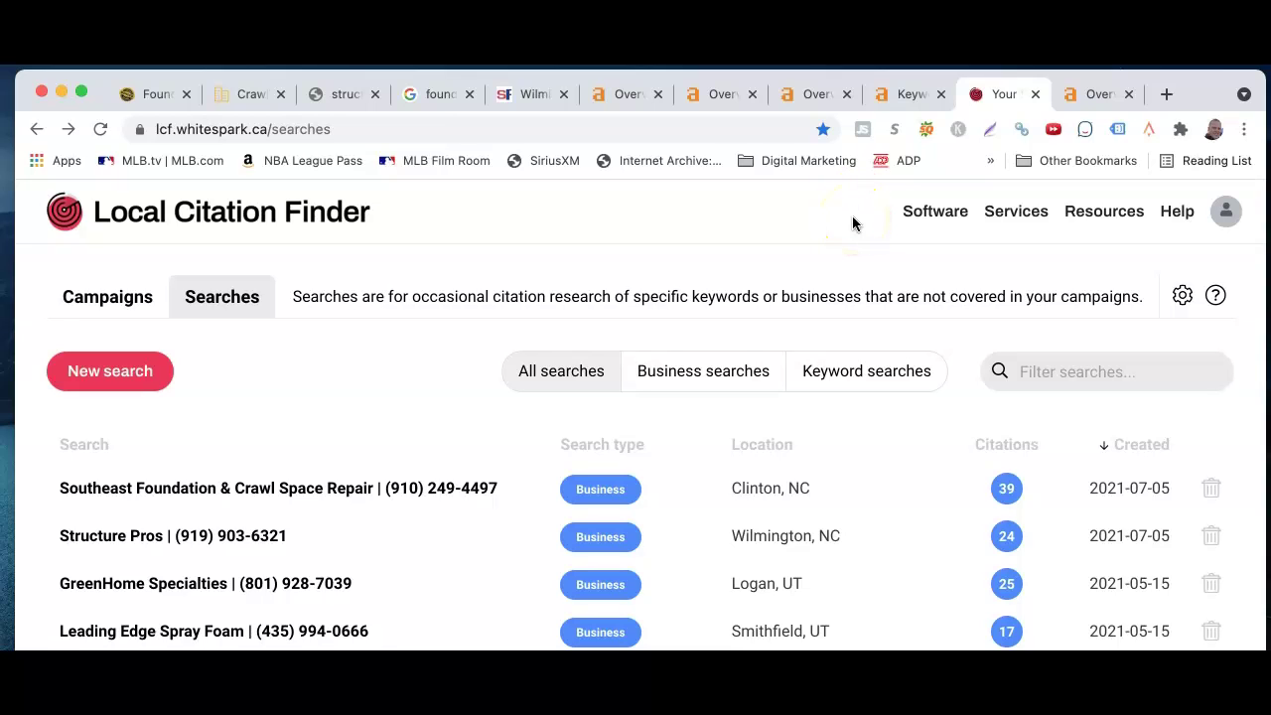
{"action": "left_click", "coordinate": [626, 94]}
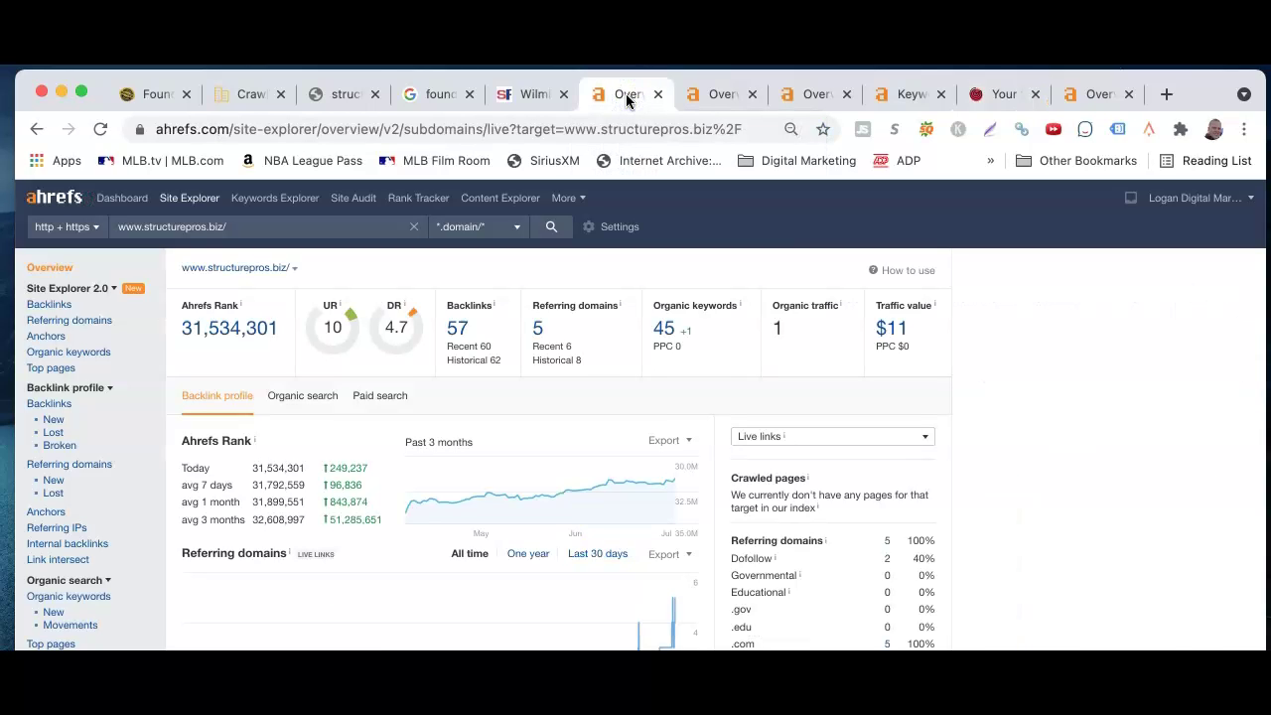